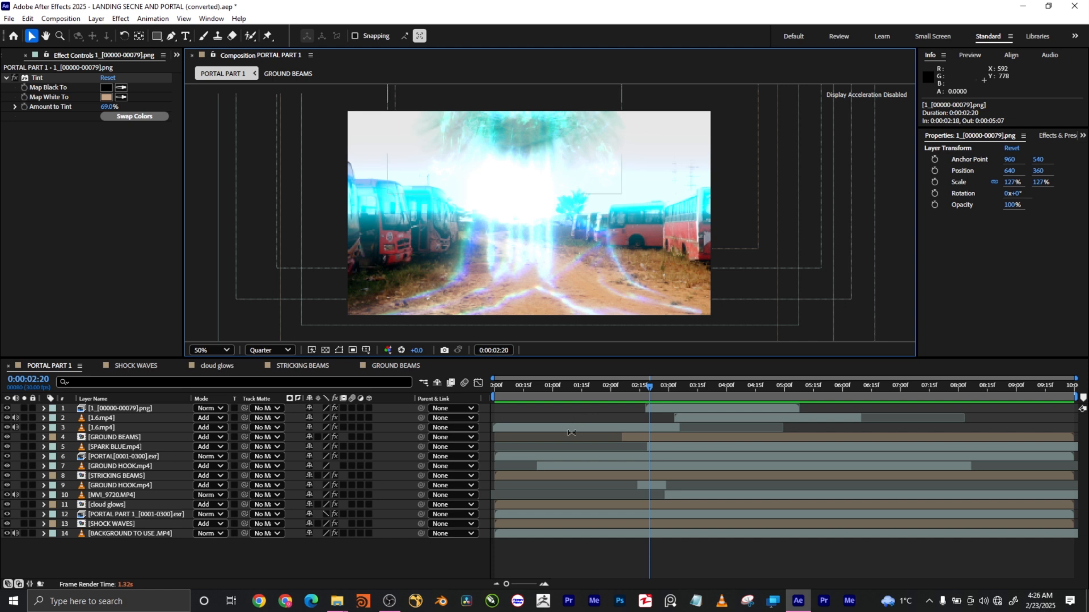
Scrub the portal composite to review the crouching-men and stormy-cloud frames.
drag(592, 389, 686, 385)
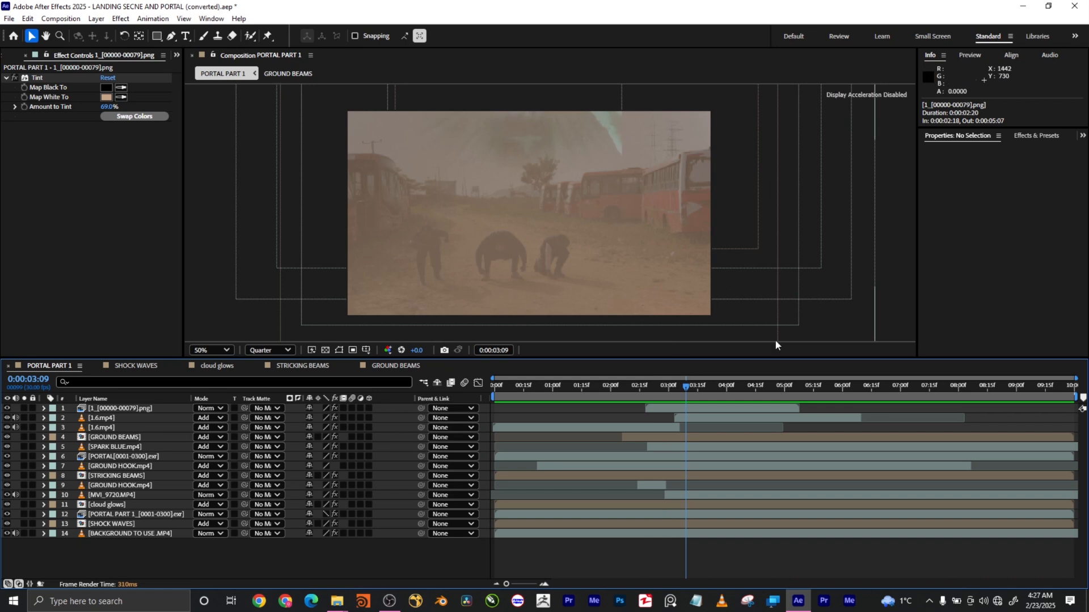
drag(711, 385, 775, 389)
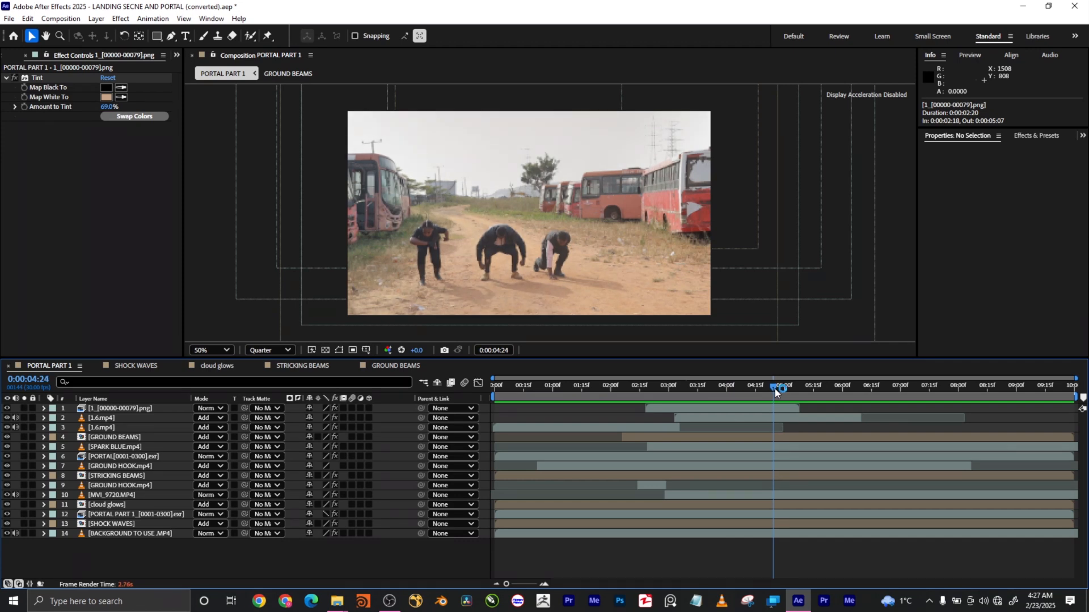
drag(774, 389, 677, 402)
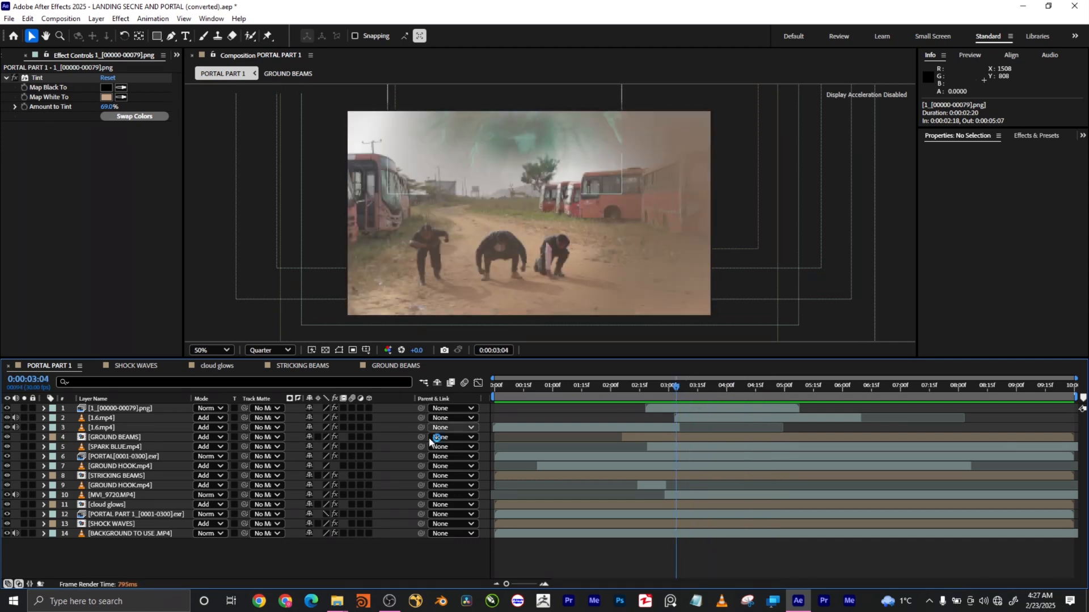
Solo BACKGROUND TO USE .MP4, scrub through its frames, and select the SHOCK WAVES layer.
click(623, 535)
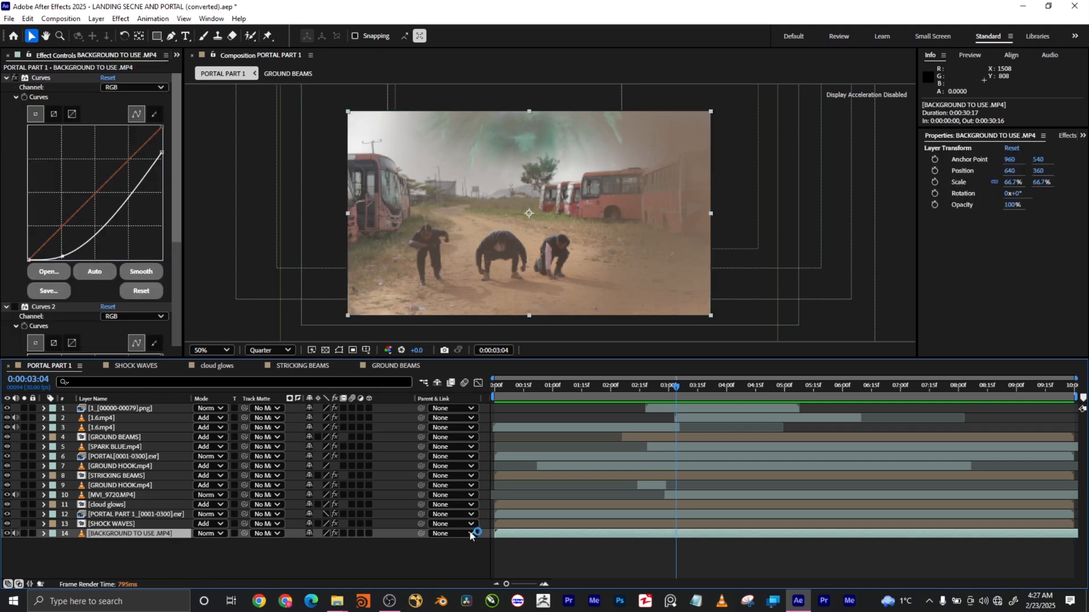
click(23, 533)
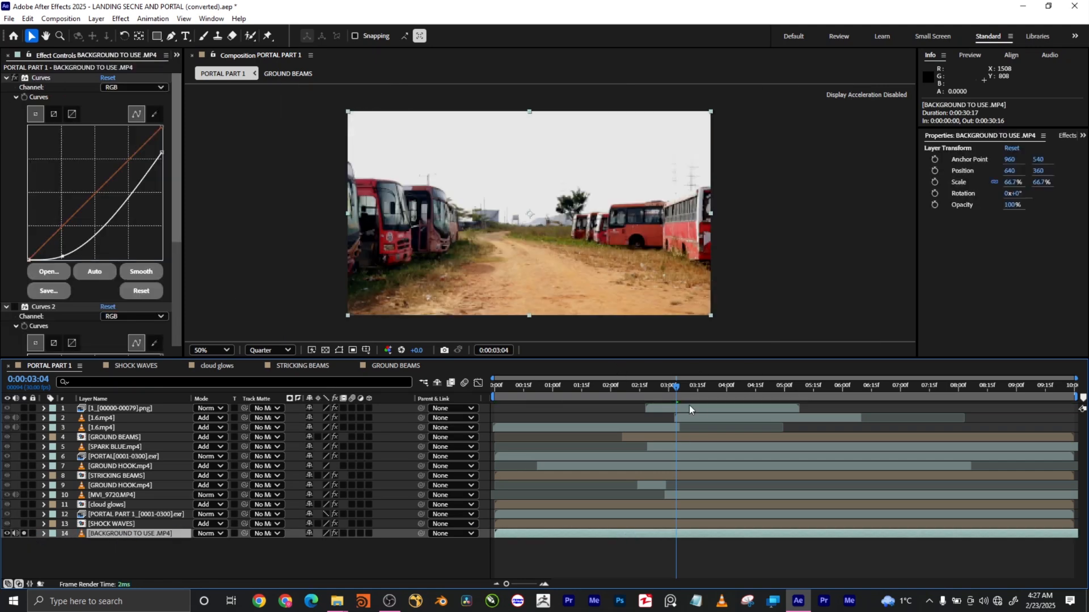
click(693, 390)
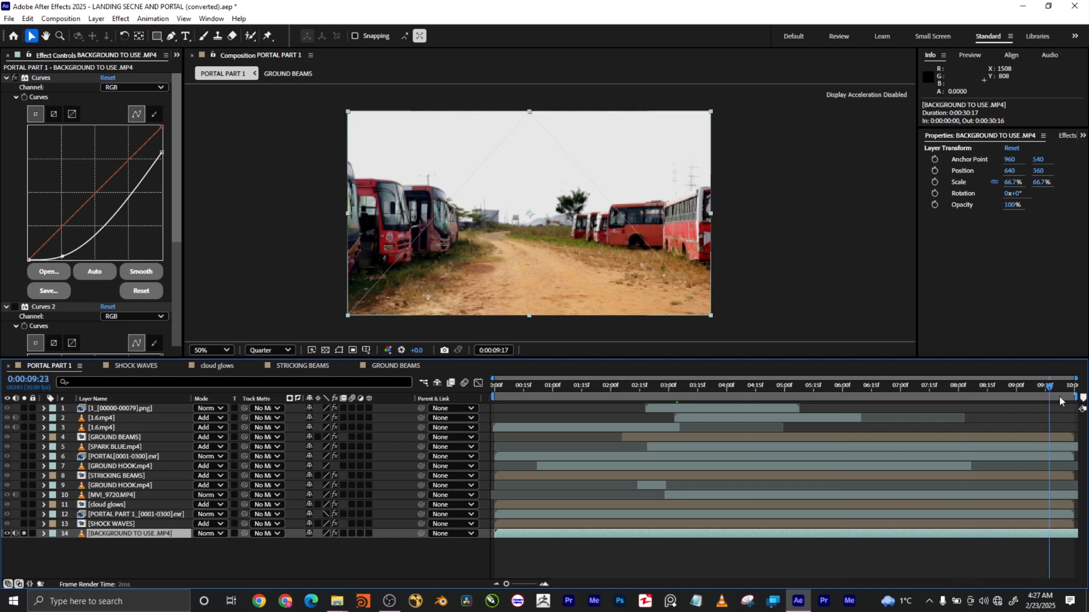
drag(747, 390, 807, 396)
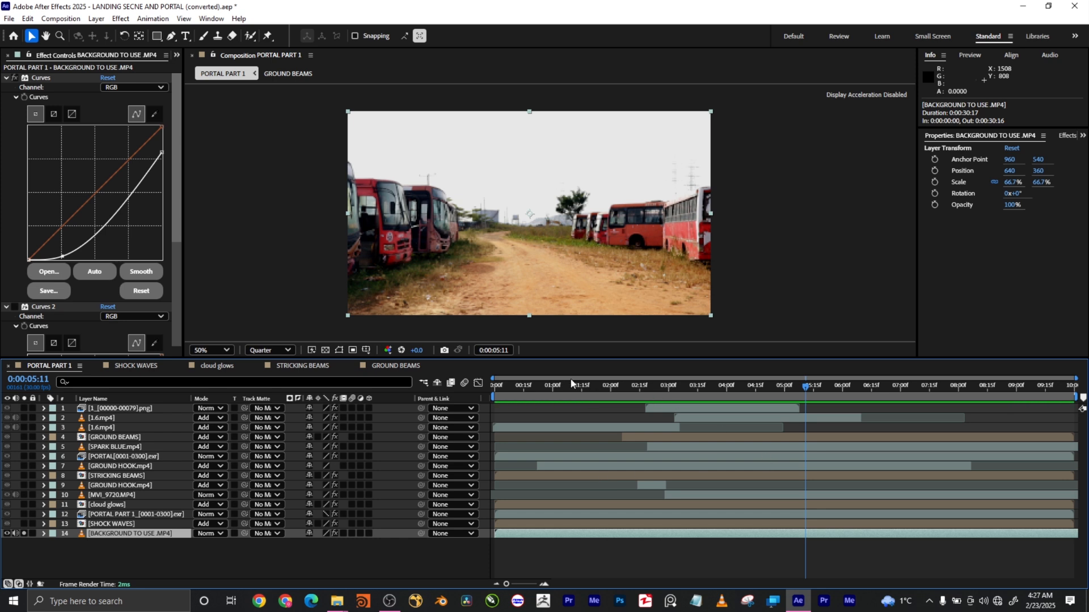
drag(525, 393, 725, 388)
click(121, 525)
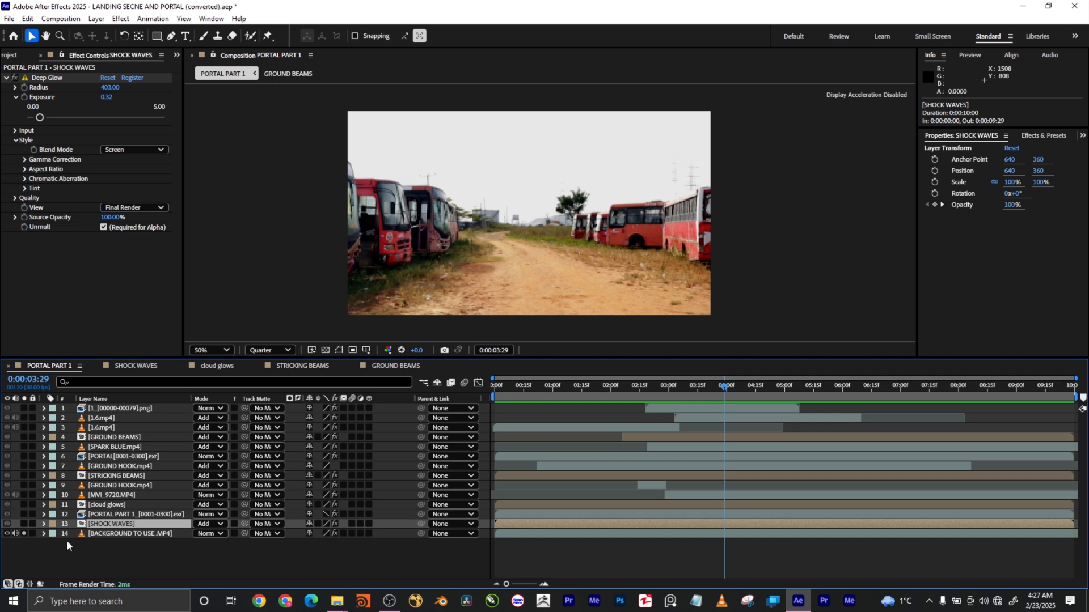
Solo SHOCK WAVES and hide layer 14 to preview the early cyan glow on black.
click(23, 525)
click(24, 525)
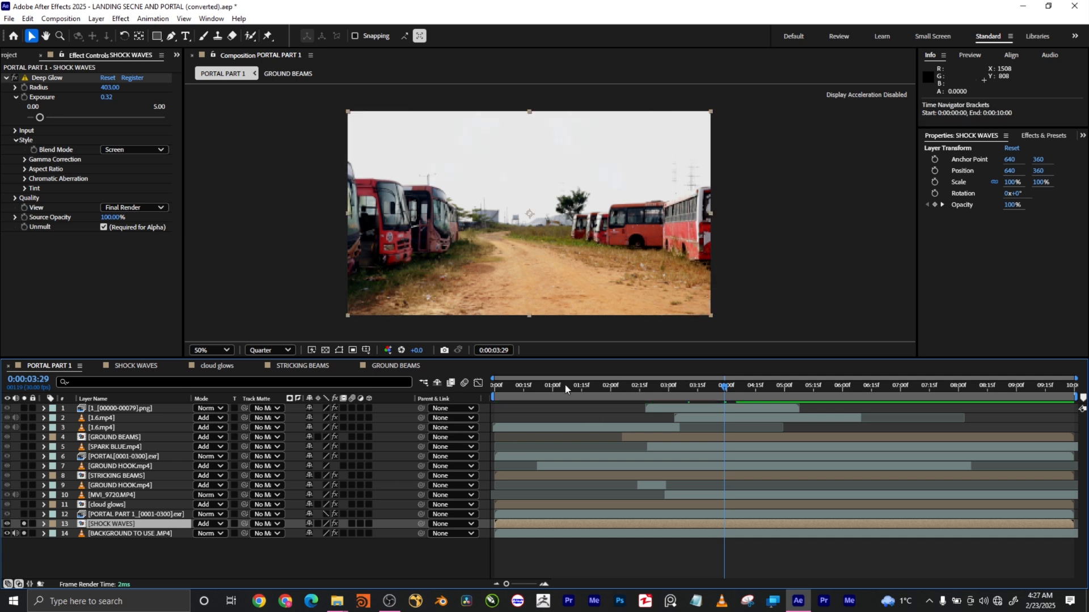
click(515, 388)
mouse_move(531, 389)
mouse_down()
mouse_move(609, 388)
mouse_move(492, 386)
mouse_move(667, 385)
mouse_move(498, 387)
mouse_move(530, 388)
mouse_up()
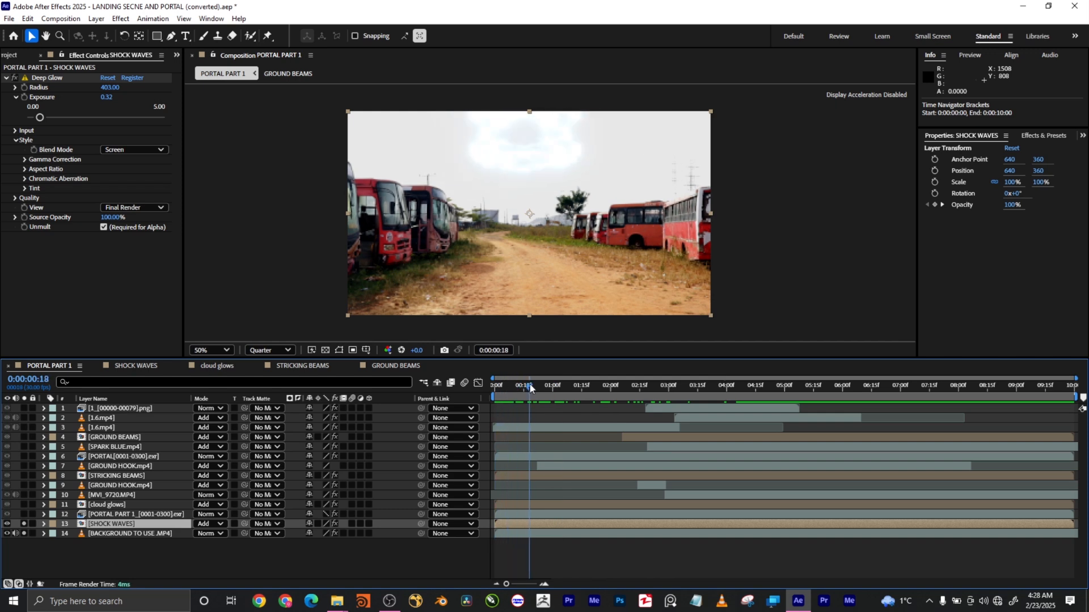
click(6, 534)
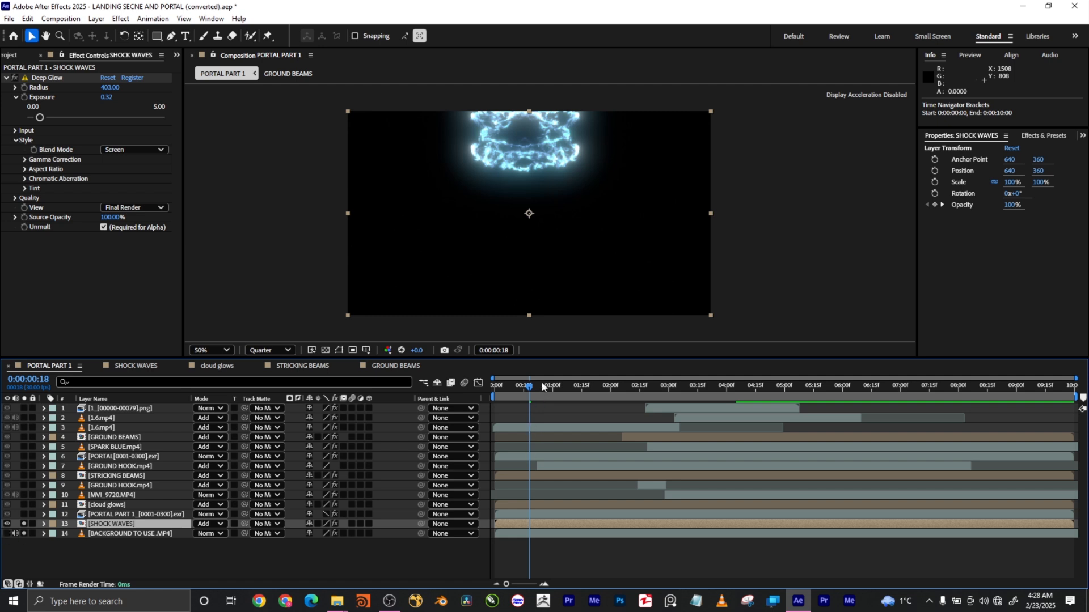
mouse_move(530, 388)
mouse_down()
mouse_move(644, 387)
mouse_move(499, 375)
mouse_move(529, 378)
mouse_up()
drag(497, 388, 546, 386)
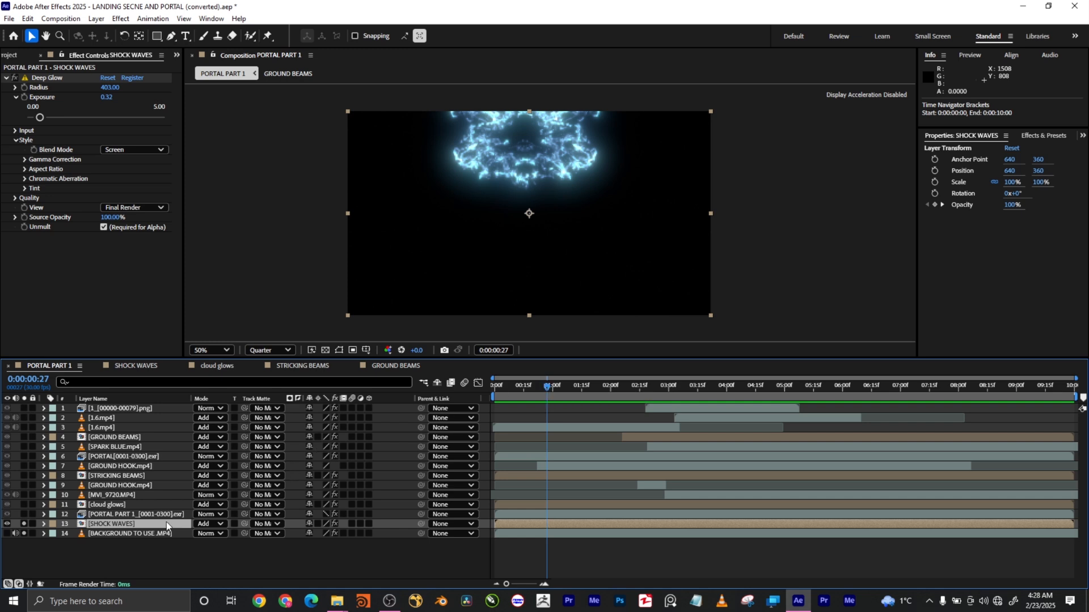
double_click(138, 522)
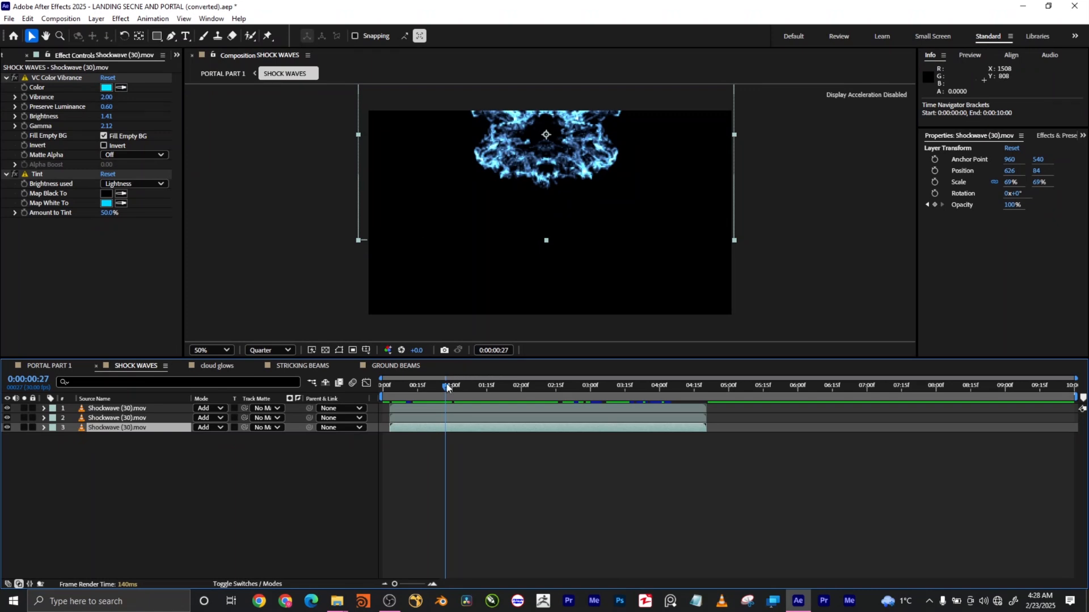
drag(502, 388, 403, 384)
click(7, 408)
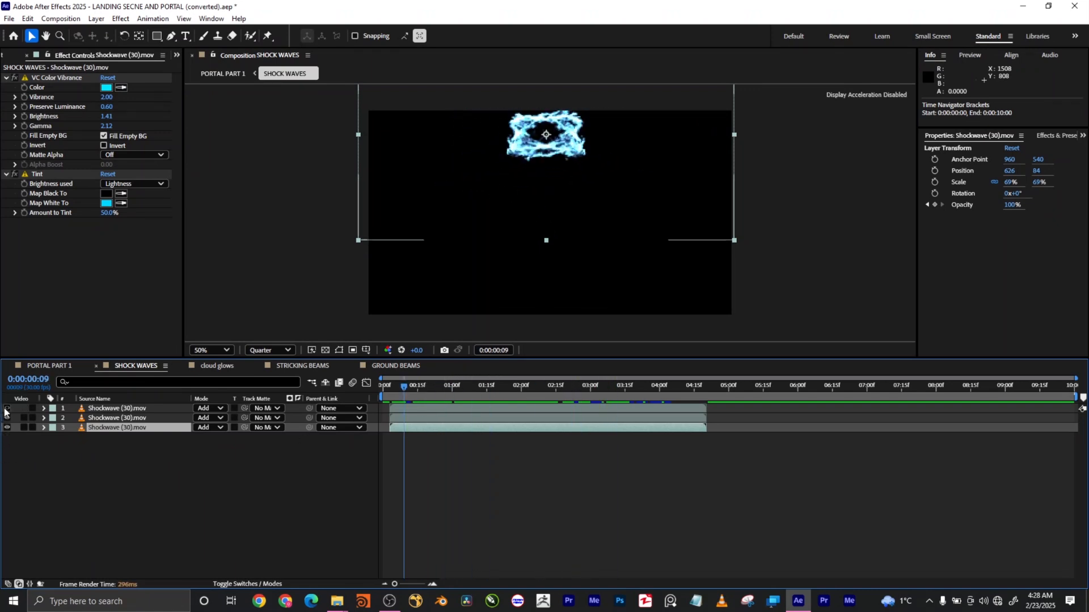
click(7, 418)
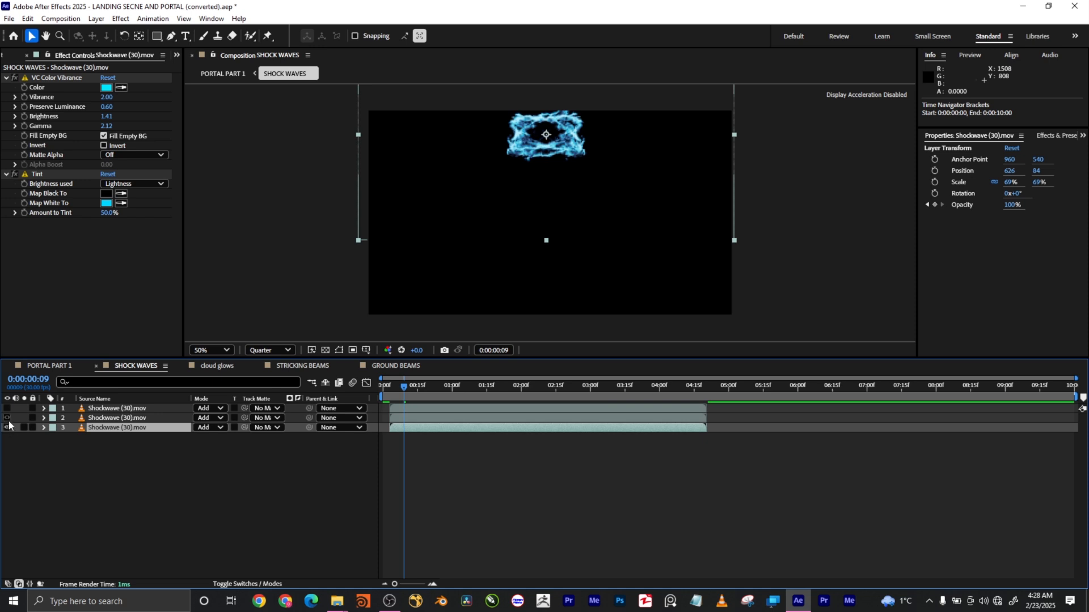
click(444, 386)
drag(449, 389, 478, 387)
click(163, 429)
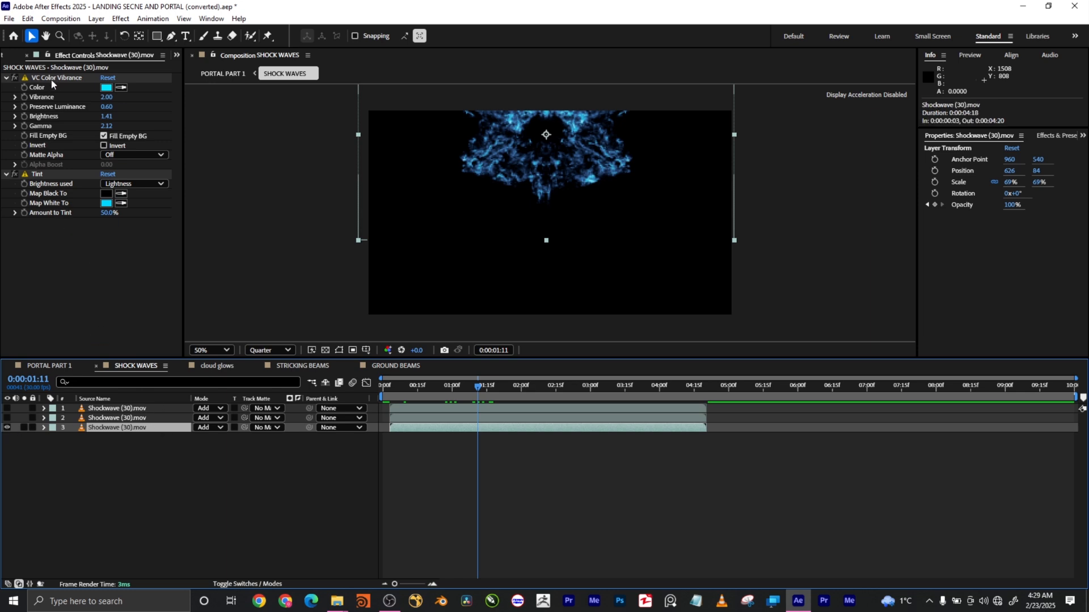
click(107, 93)
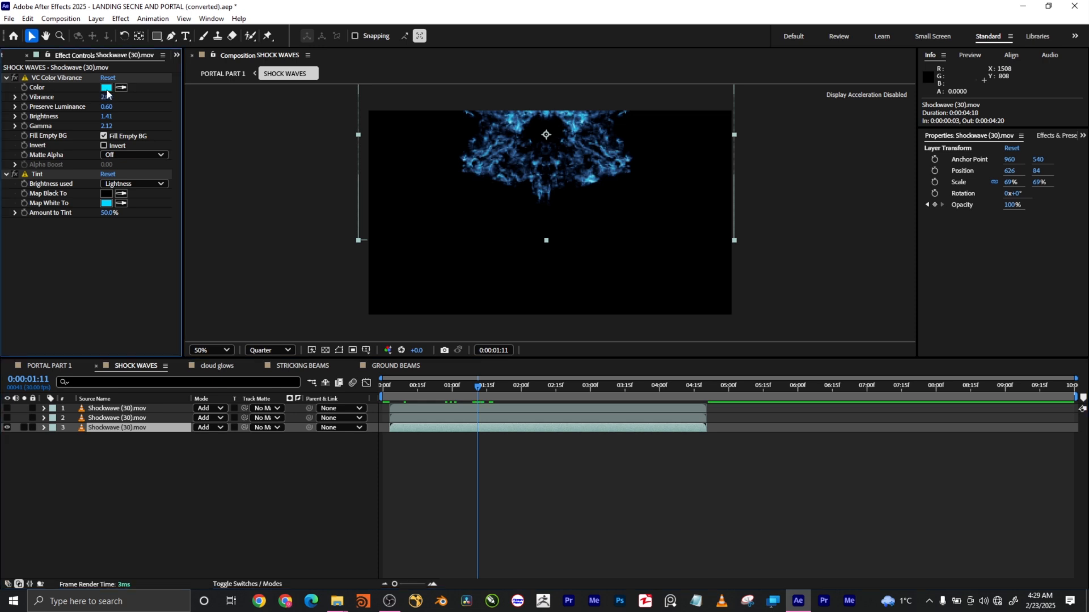
click(107, 89)
drag(144, 194, 296, 169)
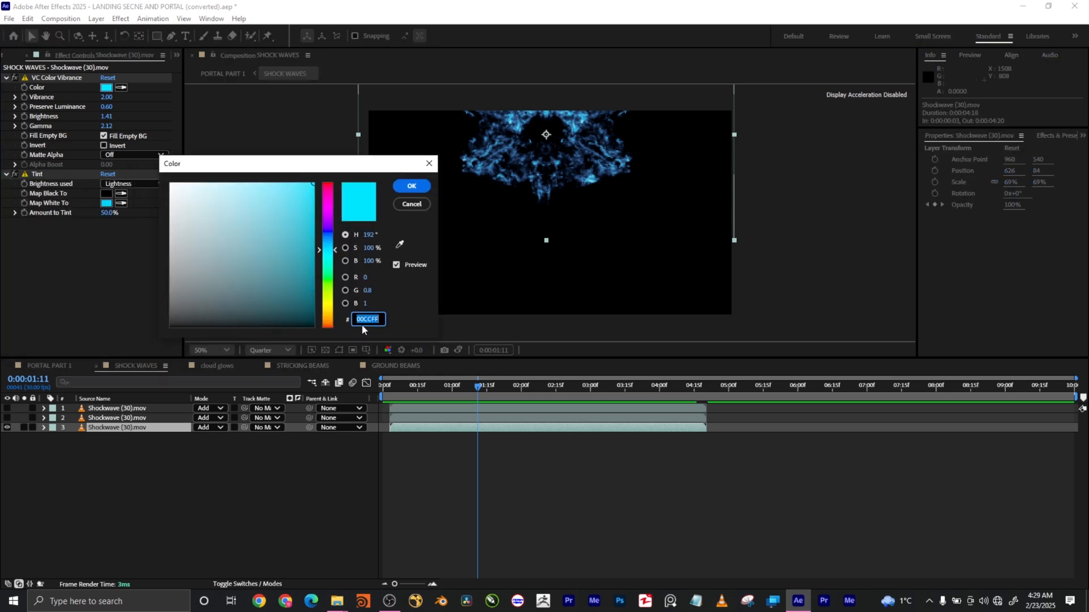
click(411, 204)
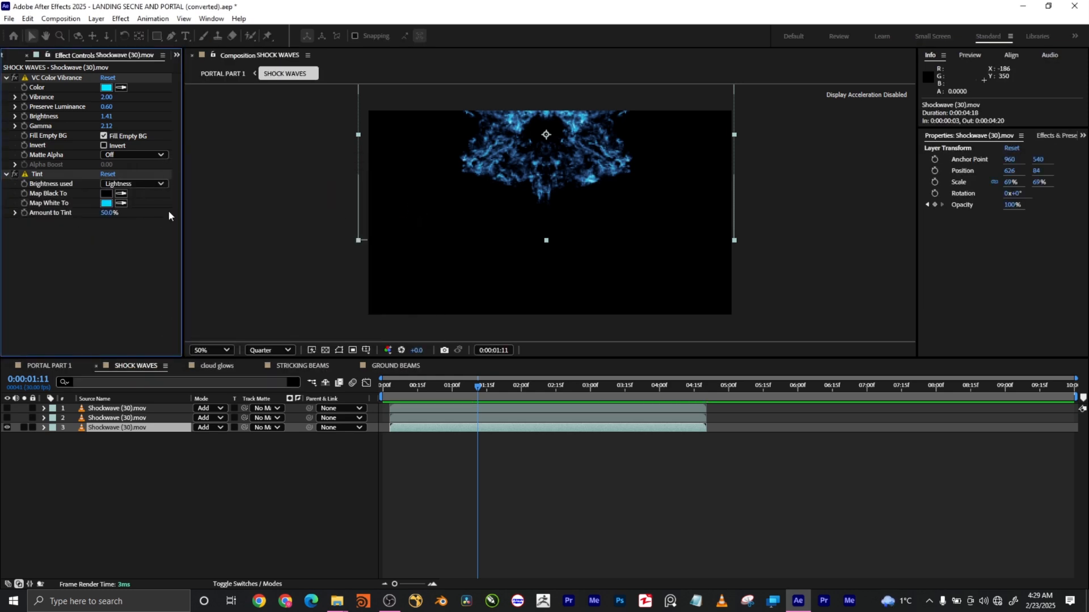
click(14, 175)
click(15, 174)
click(15, 175)
click(15, 176)
click(15, 176)
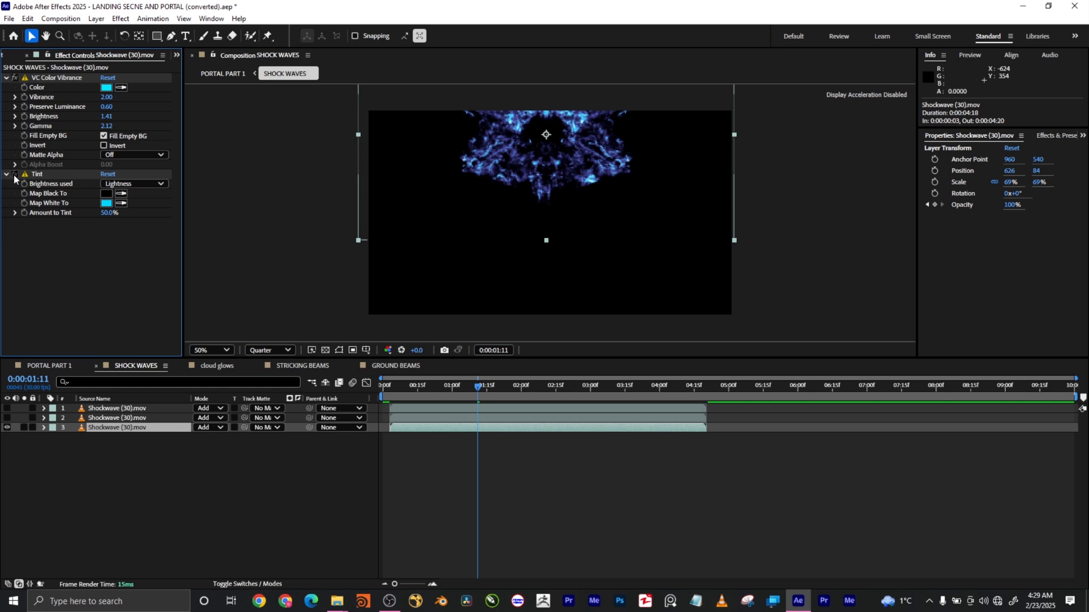
click(14, 175)
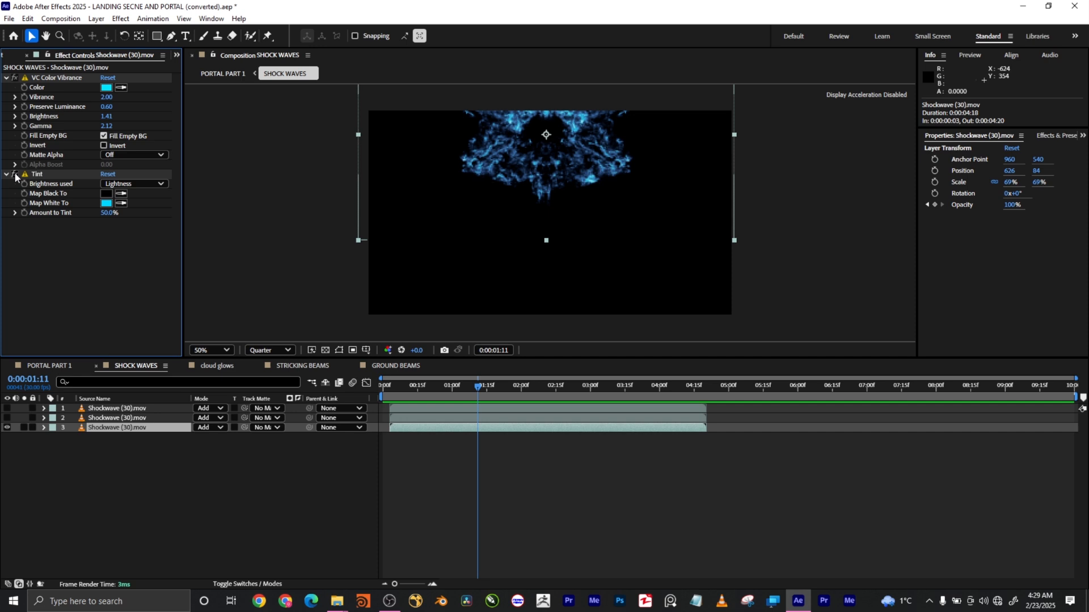
click(7, 418)
click(6, 408)
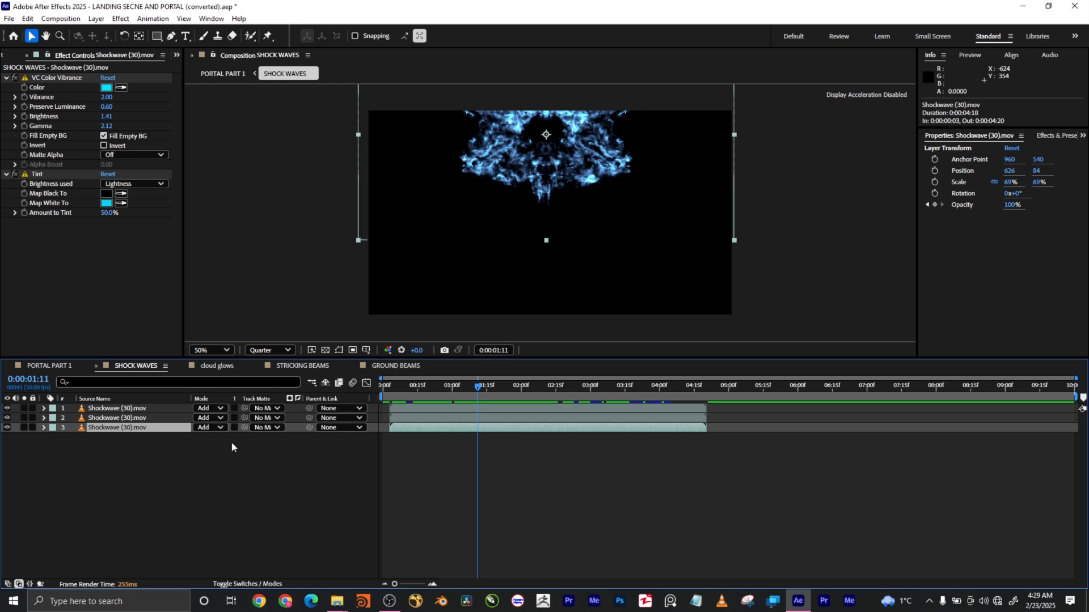
click(43, 366)
drag(505, 386, 551, 388)
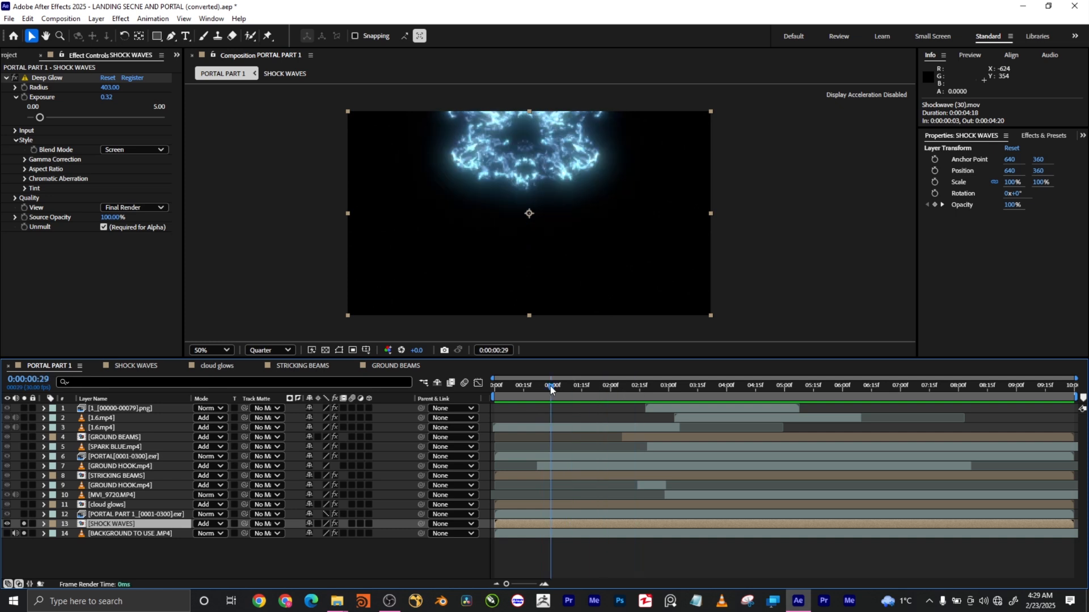
Show the bus-yard background again and play the composition from its first frame.
click(7, 533)
drag(550, 384, 479, 368)
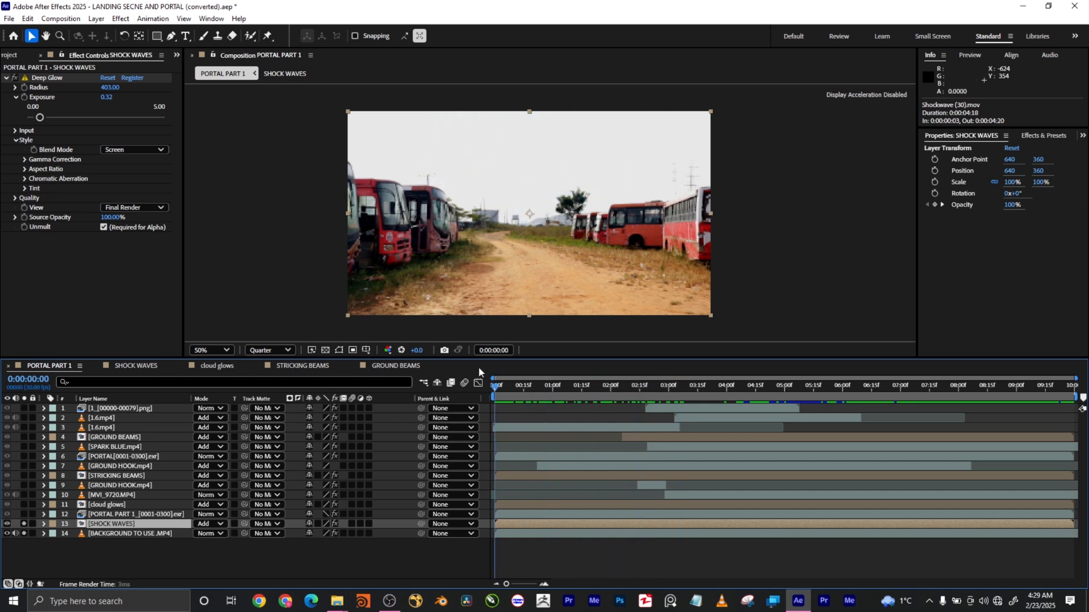
key(space)
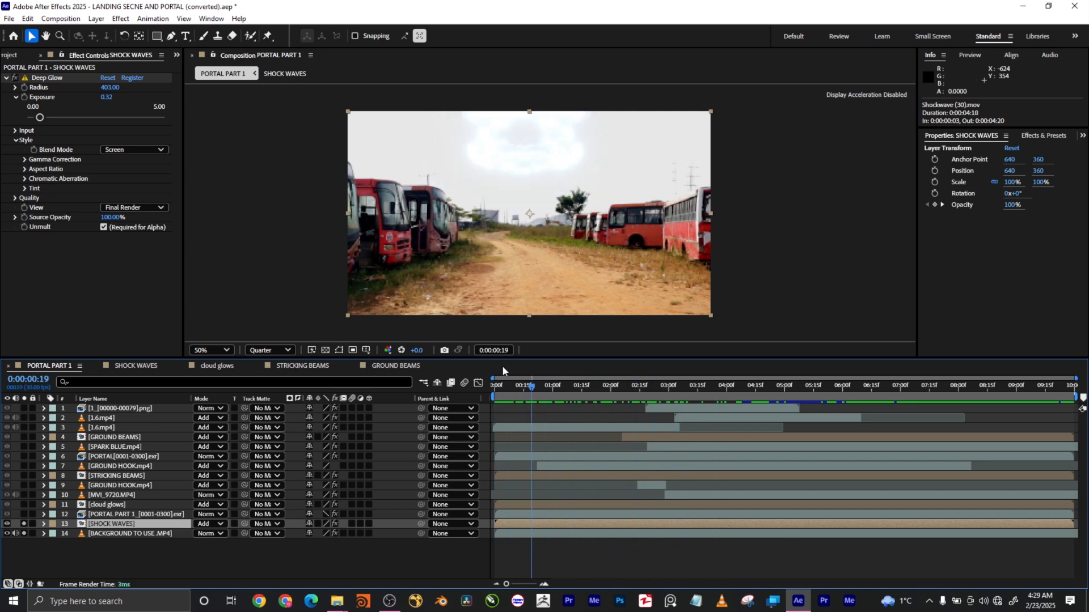
drag(506, 375, 515, 374)
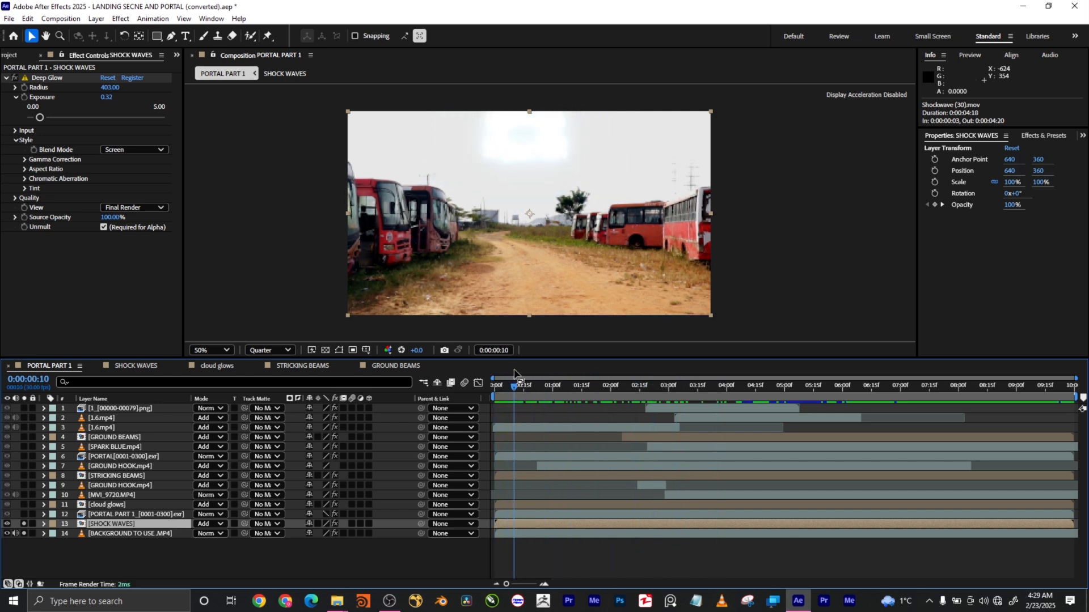
Solo PORTAL PART 1 at 0:00:02:06 and hide the SHOCK WAVES layer.
click(133, 515)
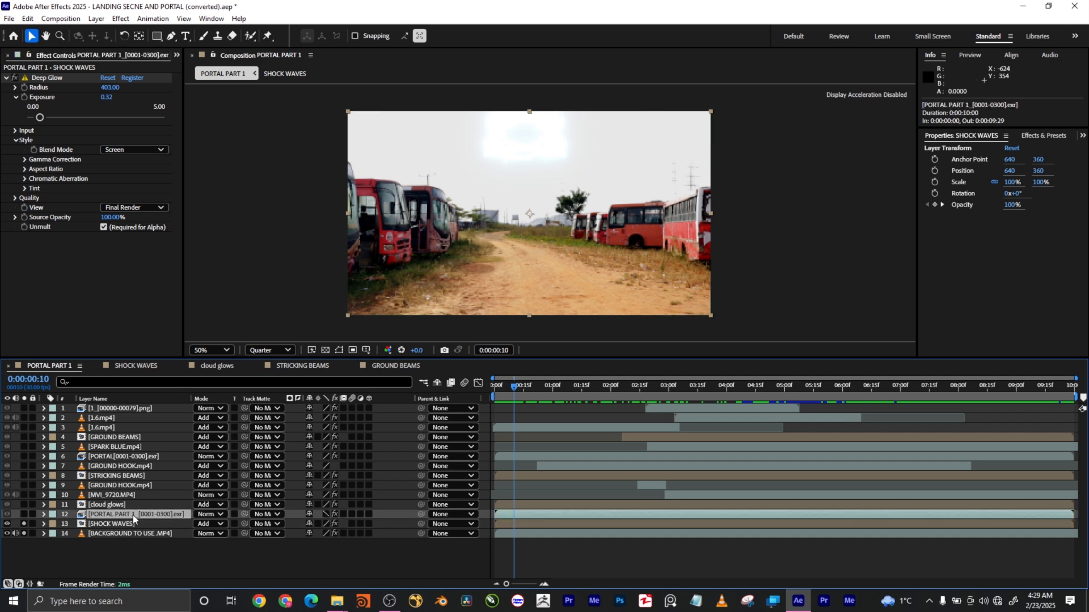
click(23, 515)
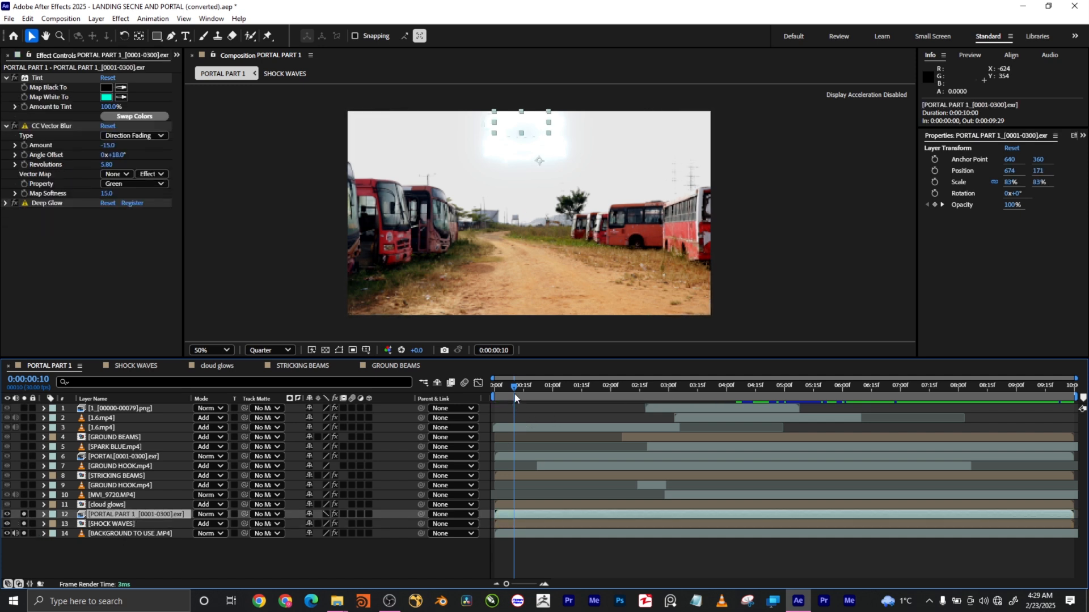
drag(518, 391, 621, 389)
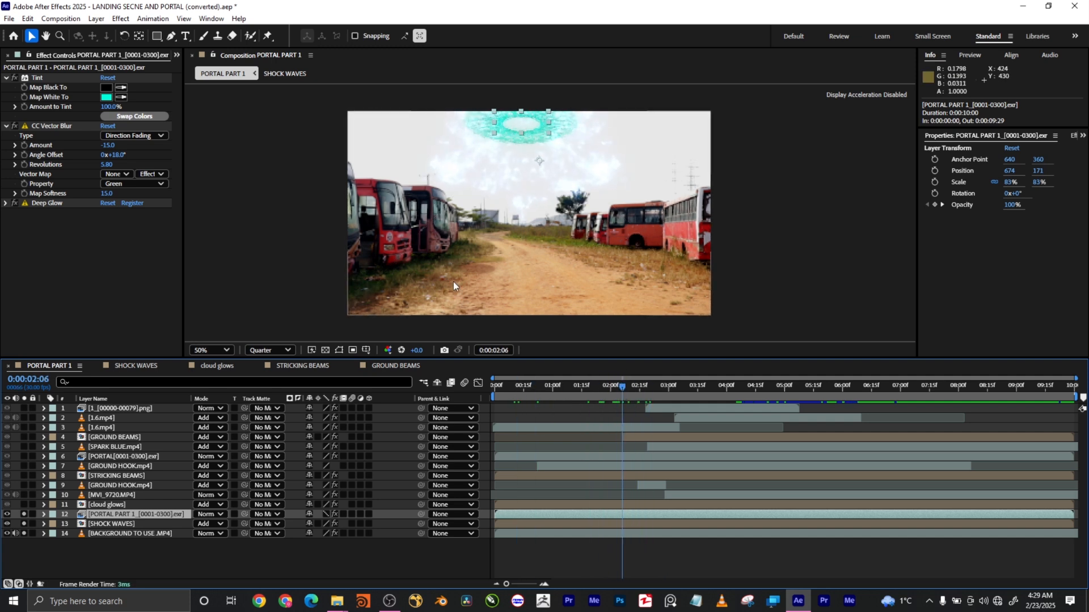
click(7, 524)
click(7, 533)
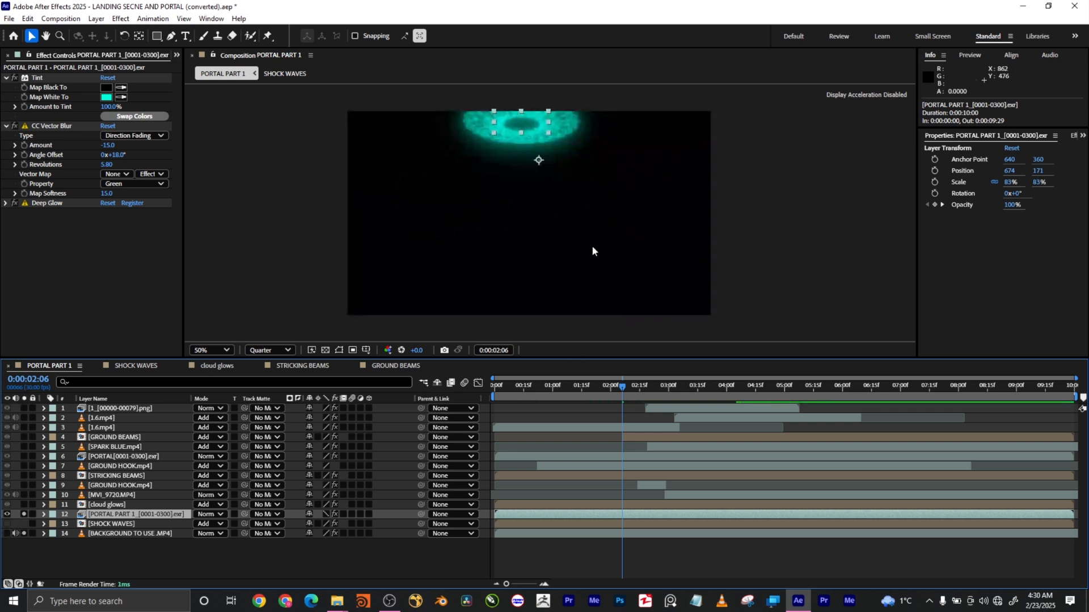
drag(625, 390, 503, 383)
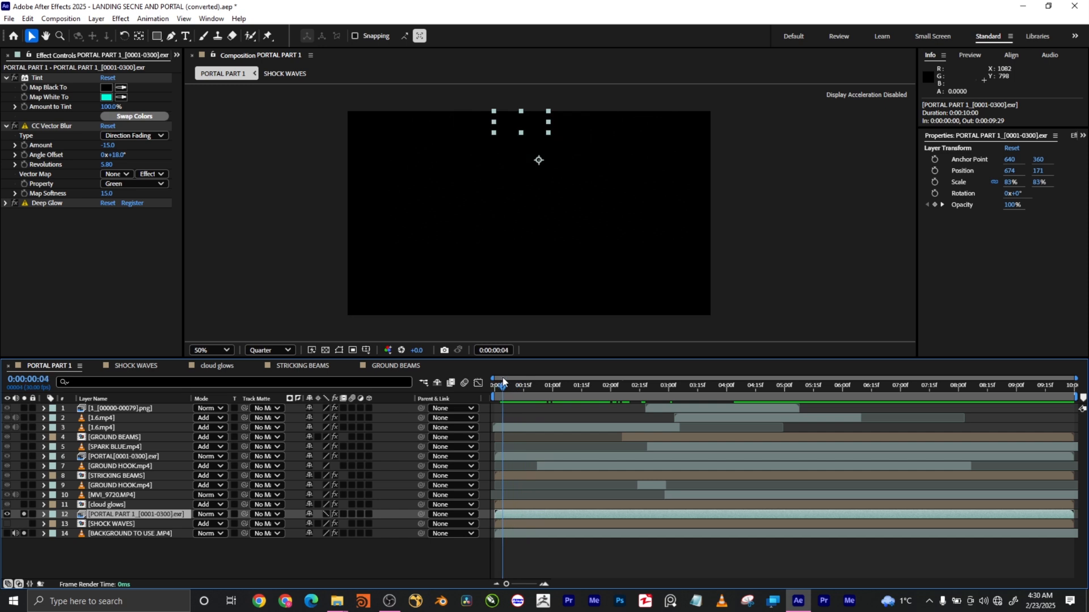
drag(503, 382, 539, 386)
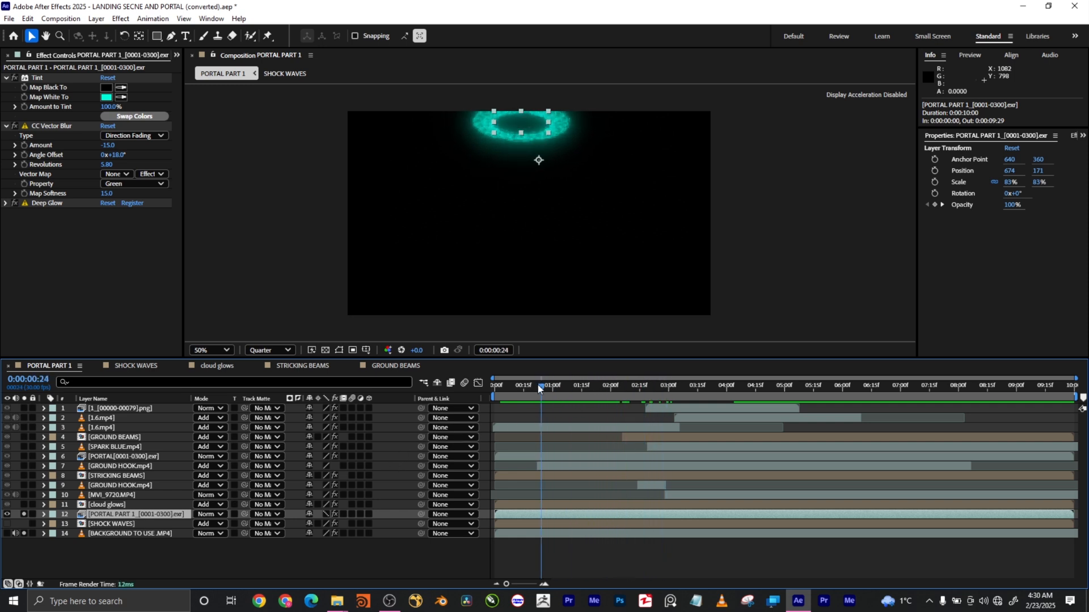
drag(536, 383, 620, 404)
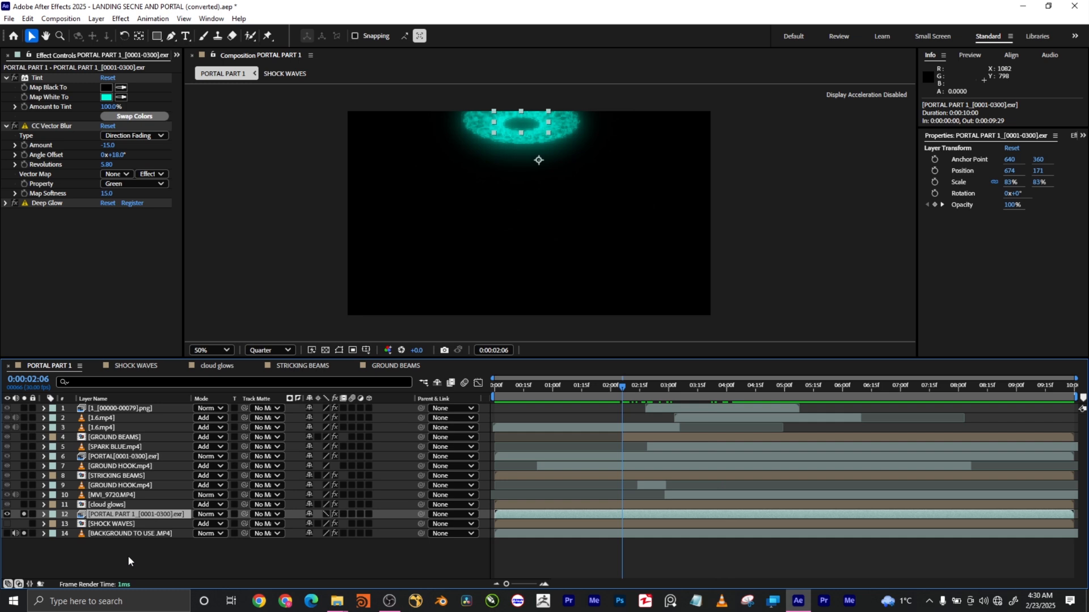
click(7, 533)
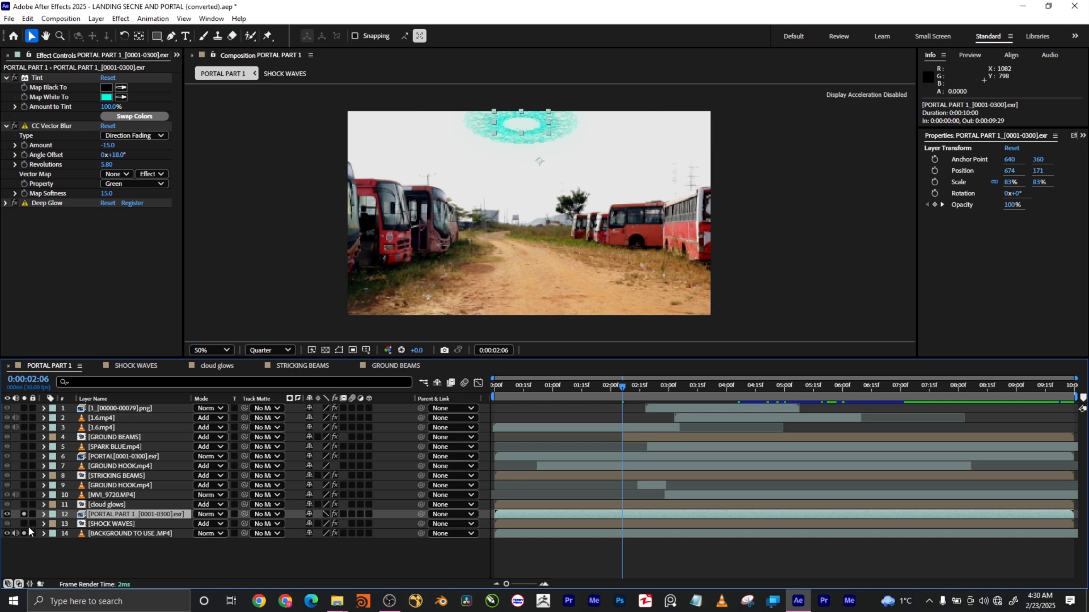
click(24, 525)
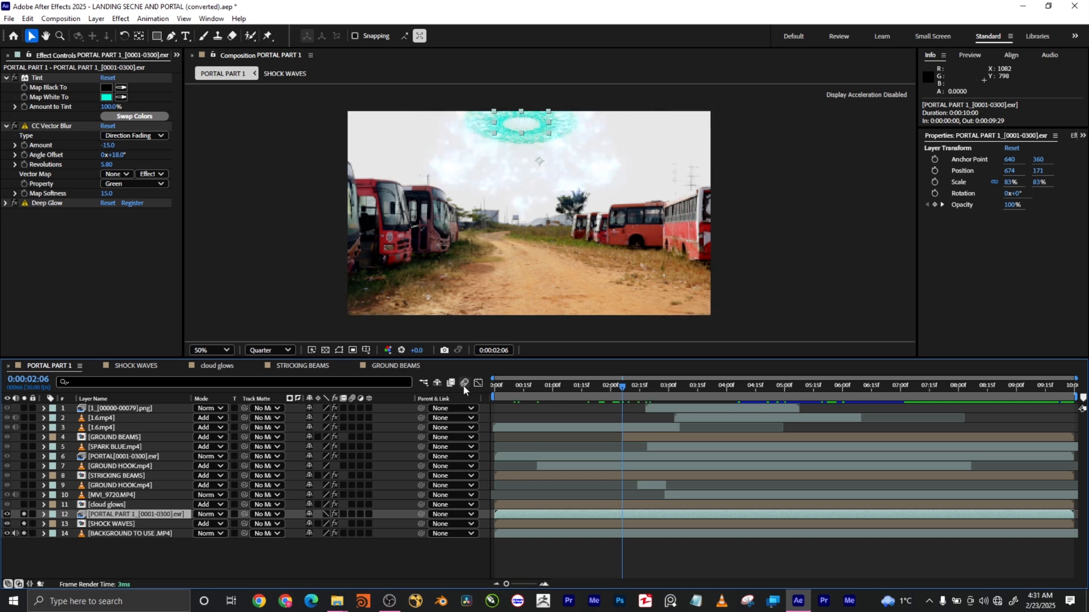
key(space)
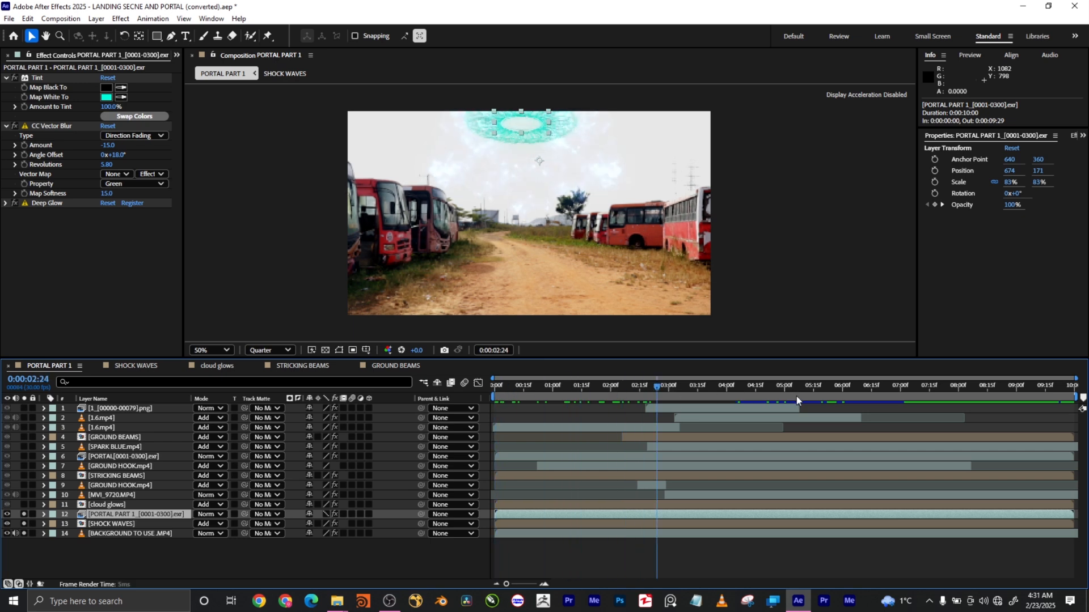
drag(516, 390, 699, 389)
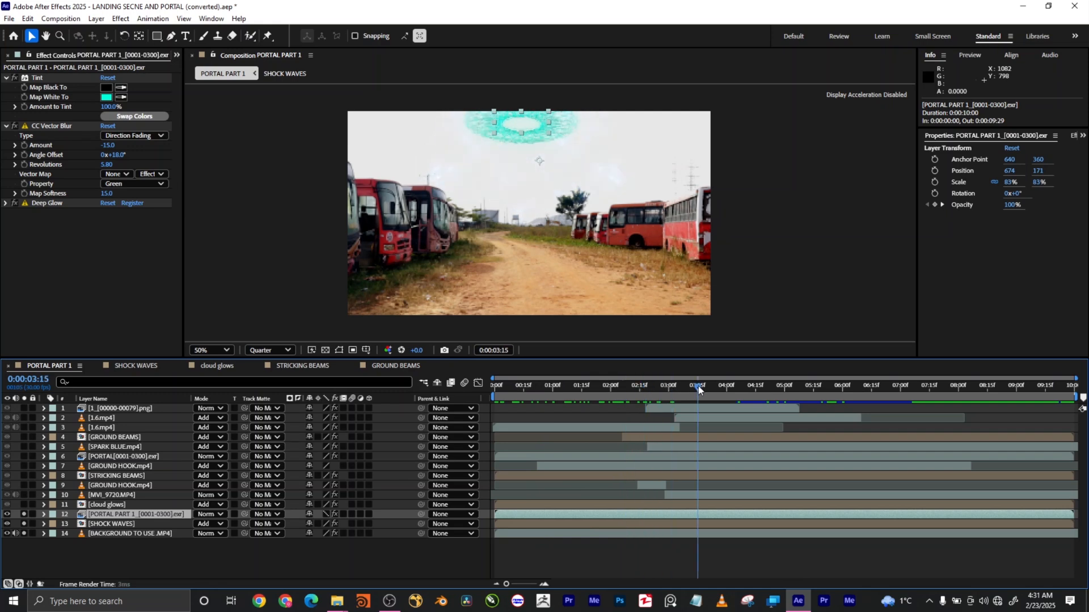
Solo the cloud glows layer and hide the SHOCK WAVES and background layers.
click(116, 506)
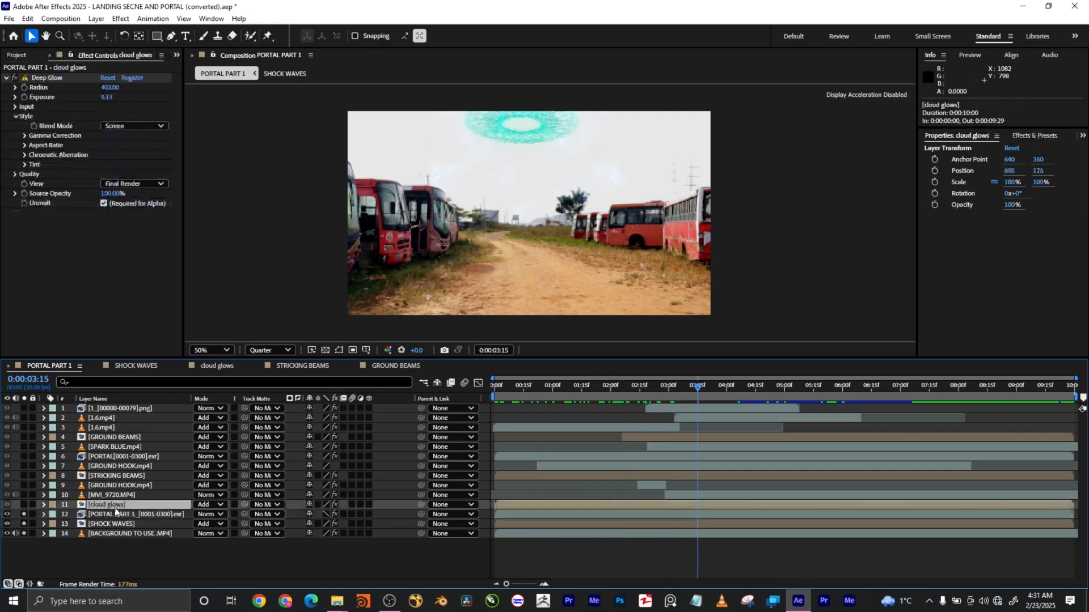
click(24, 504)
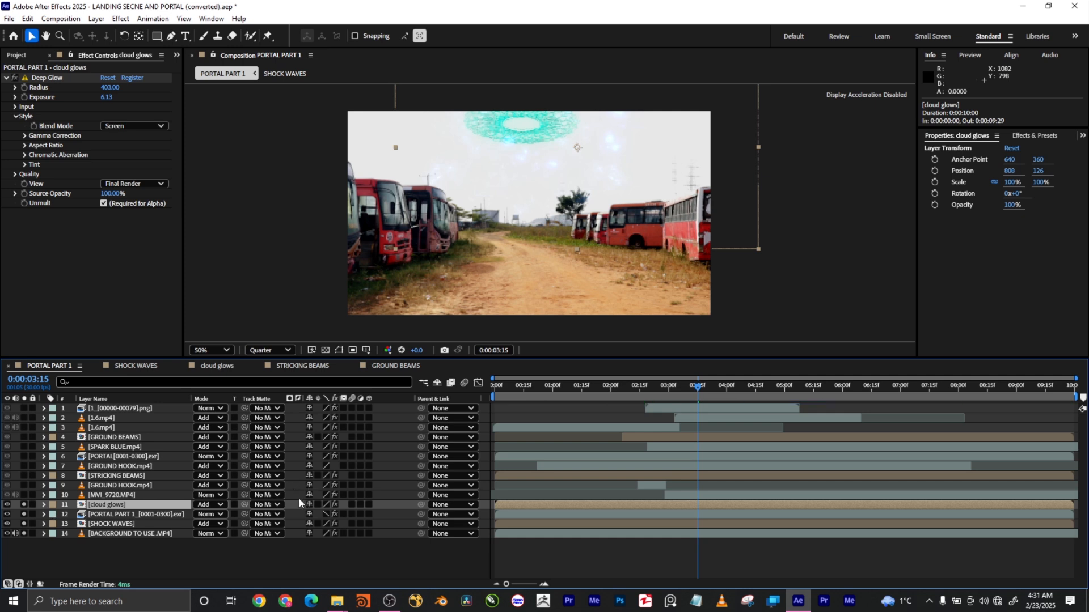
drag(526, 388, 560, 386)
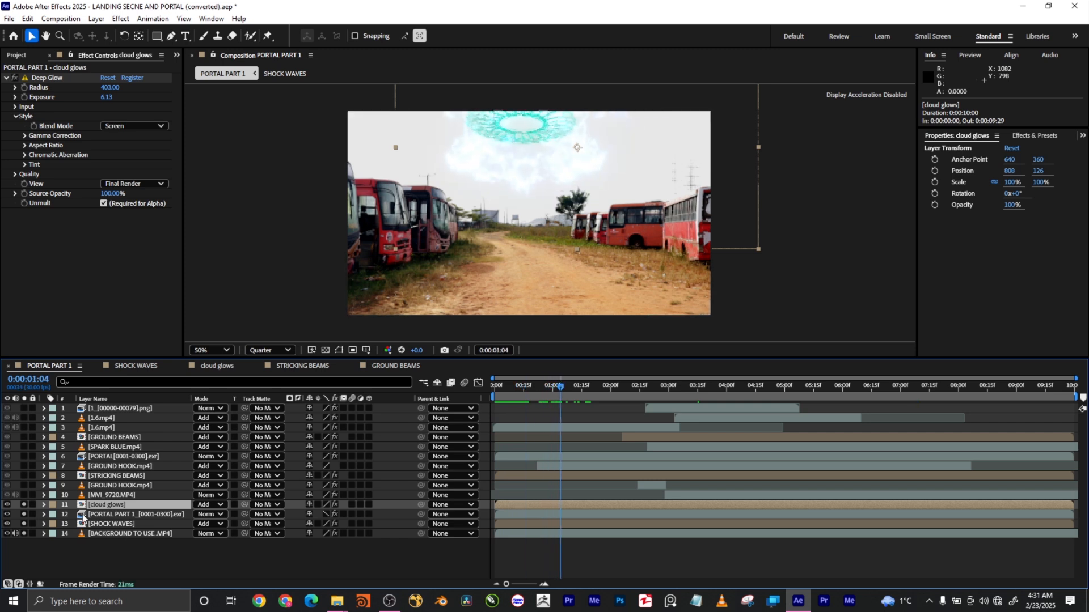
click(7, 524)
click(7, 533)
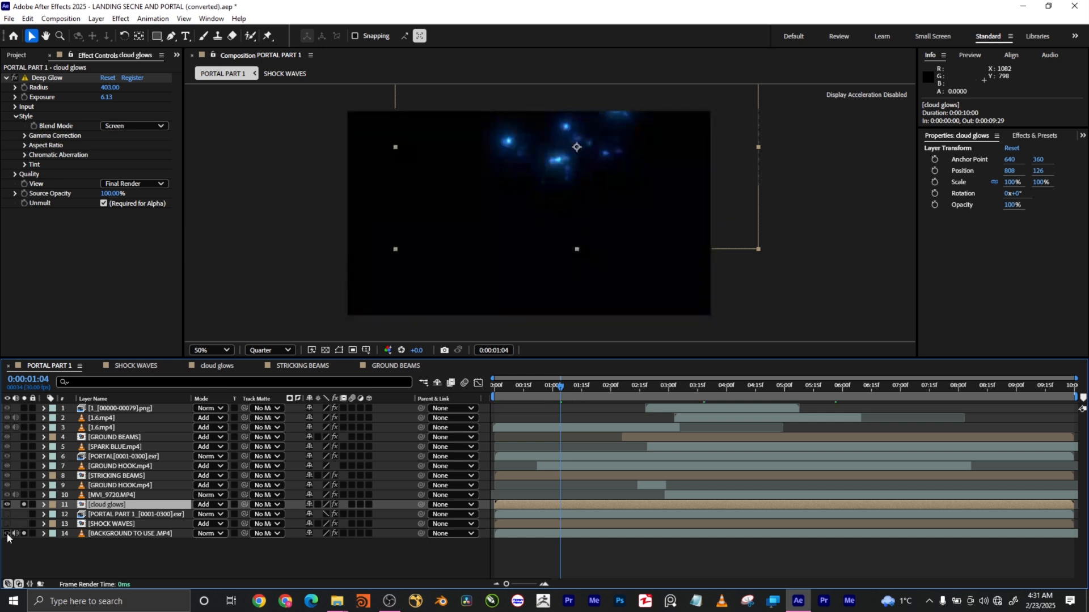
Scrub the blue cloud glows between 0:12 and 2:01, ending at 1:25 with the background shown.
mouse_move(505, 389)
mouse_down()
mouse_move(861, 387)
mouse_move(500, 387)
mouse_up()
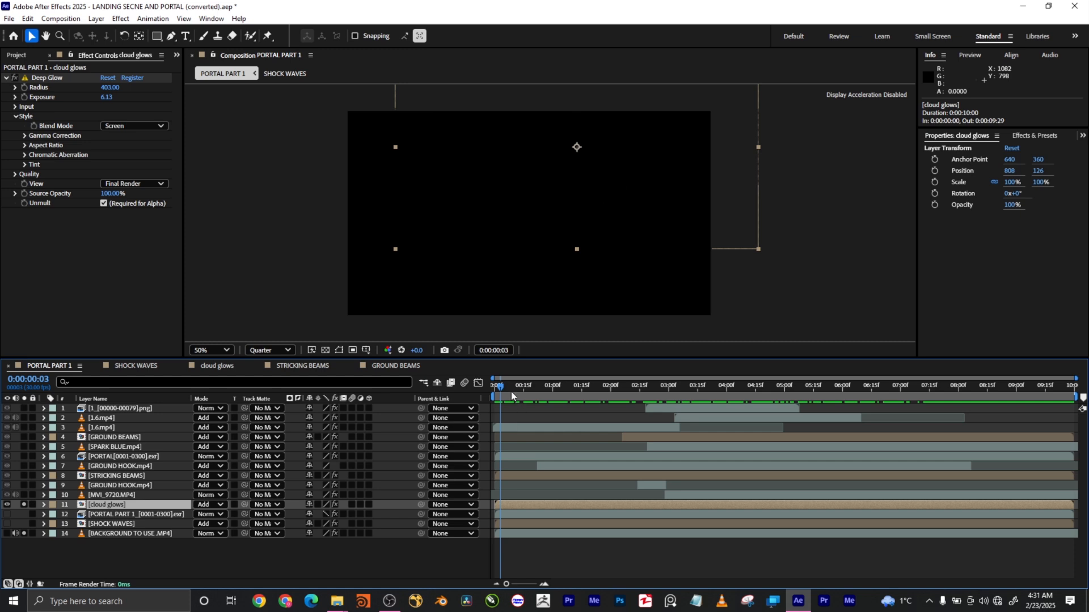
drag(512, 388, 579, 385)
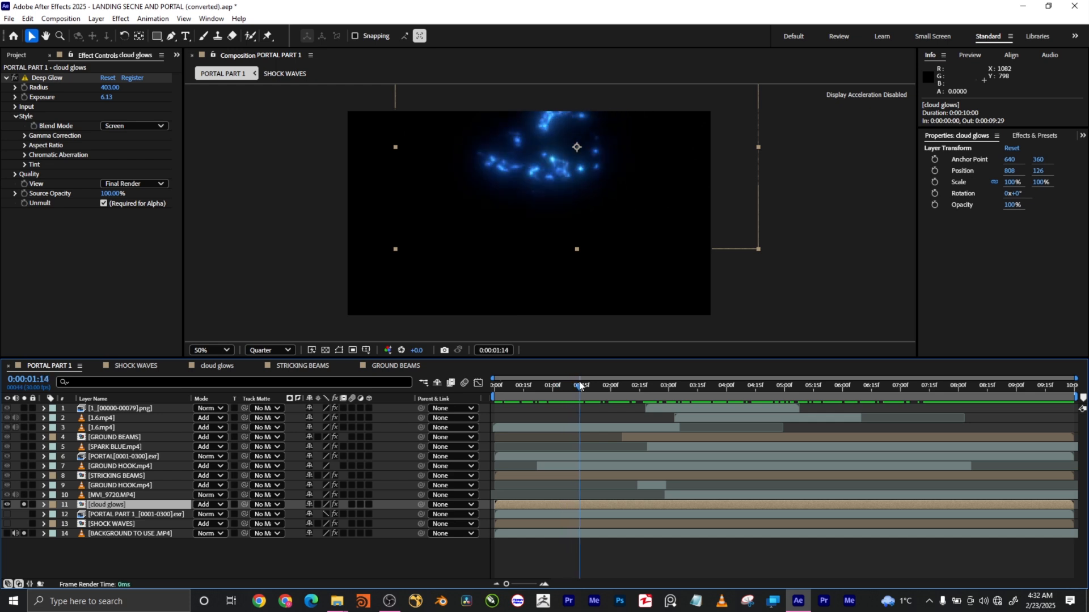
drag(581, 385, 613, 387)
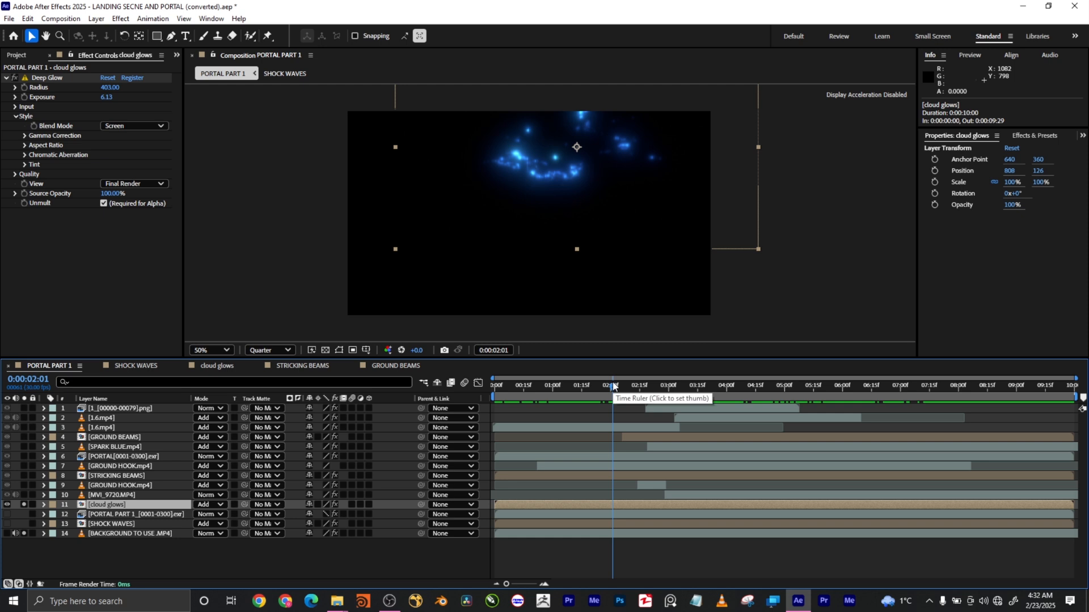
drag(612, 387, 518, 386)
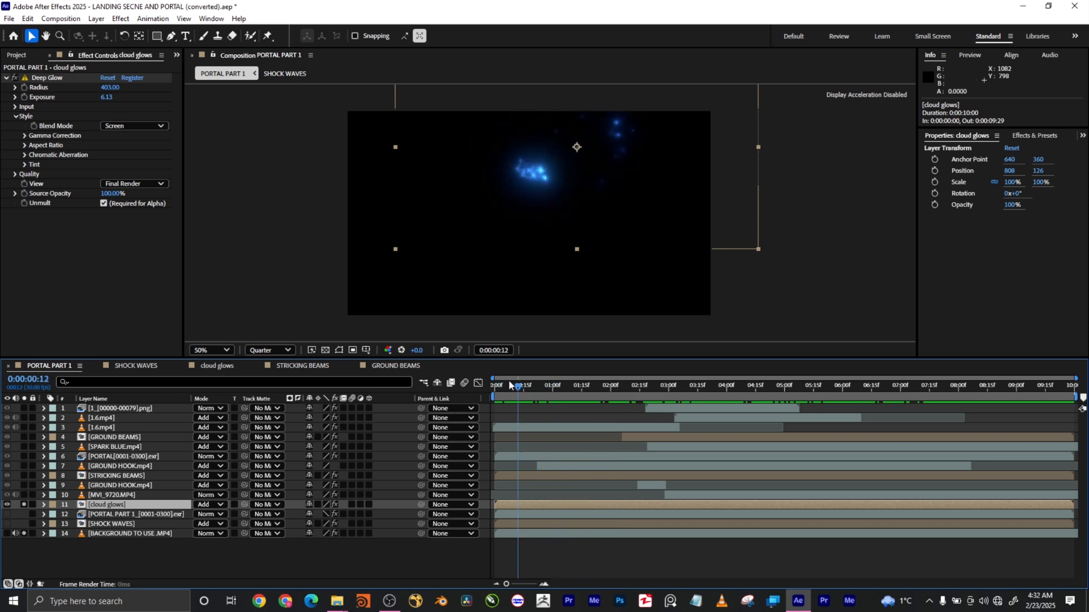
drag(503, 390, 601, 386)
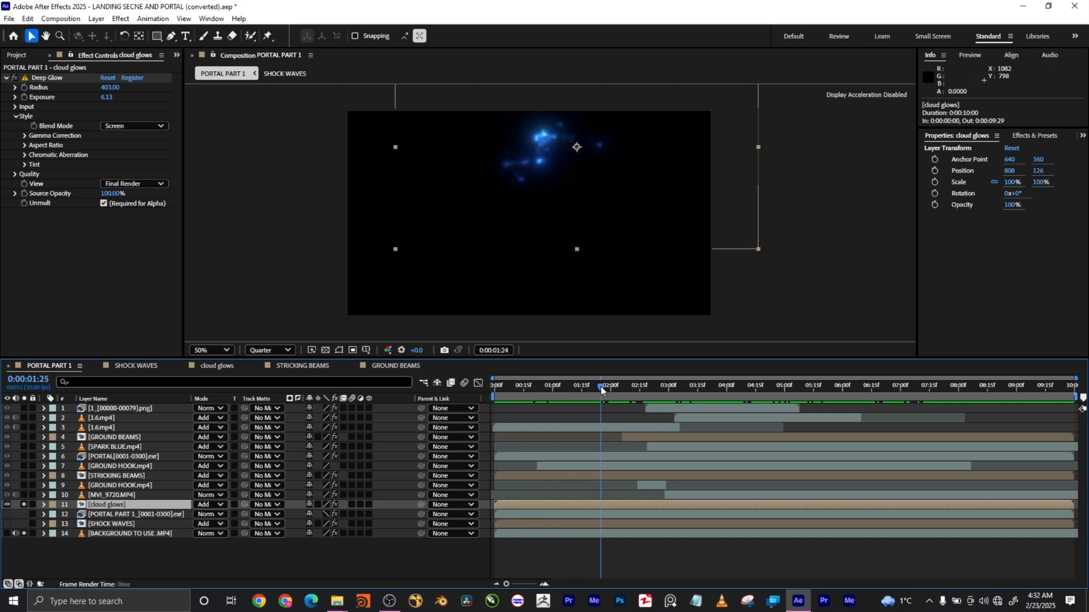
click(7, 534)
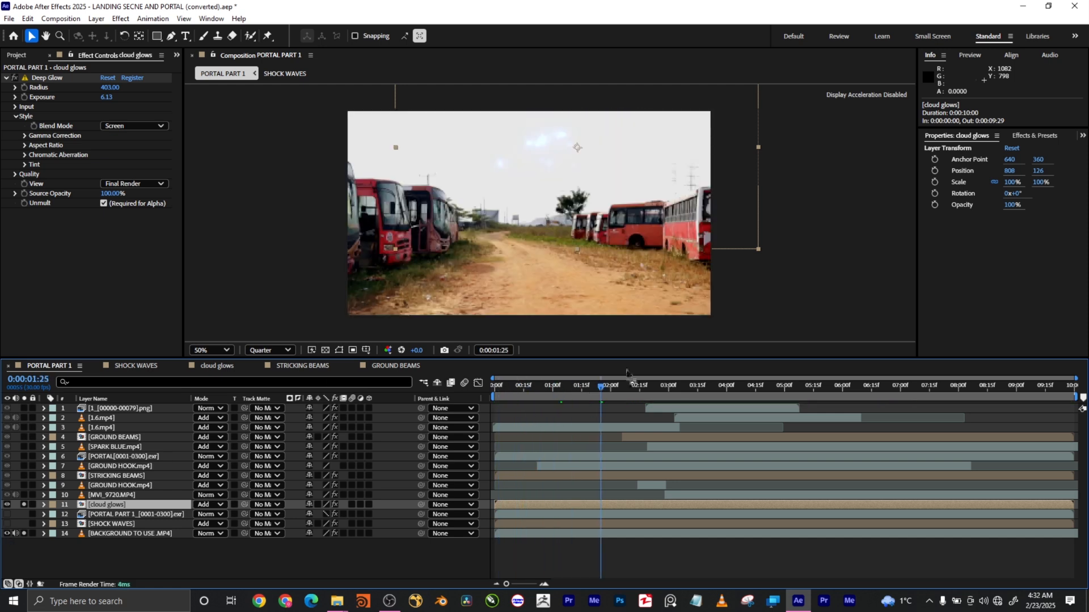
Play the cloud glow over the footage from 3:27 to 4:17, then return toward the start.
drag(601, 393, 720, 386)
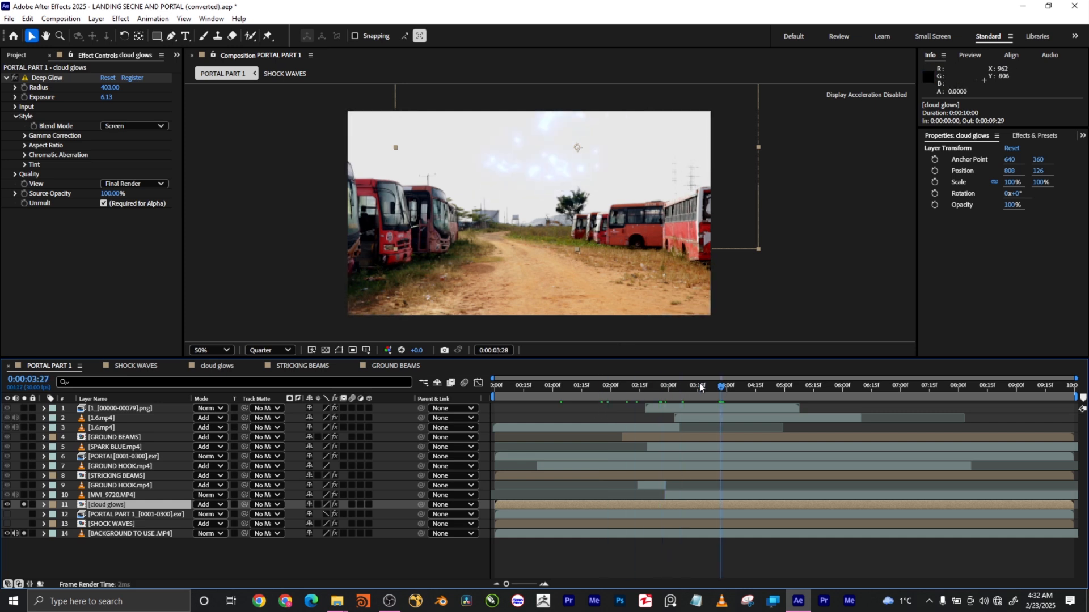
click(763, 388)
key(space)
drag(857, 389, 526, 390)
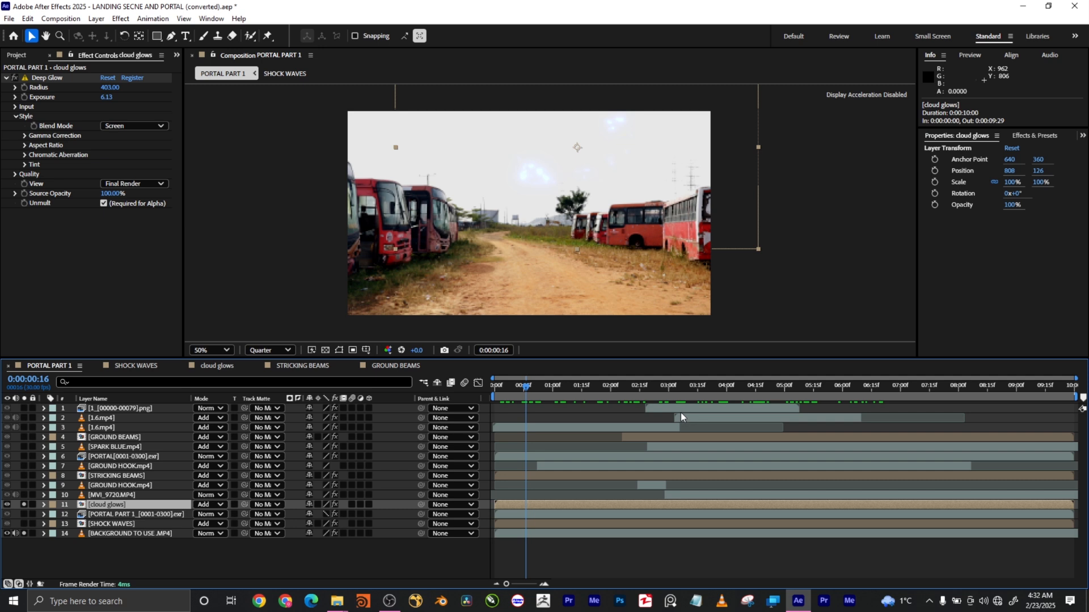
Solo the portal and SHOCK WAVES layers and view the portal ring in context.
click(8, 516)
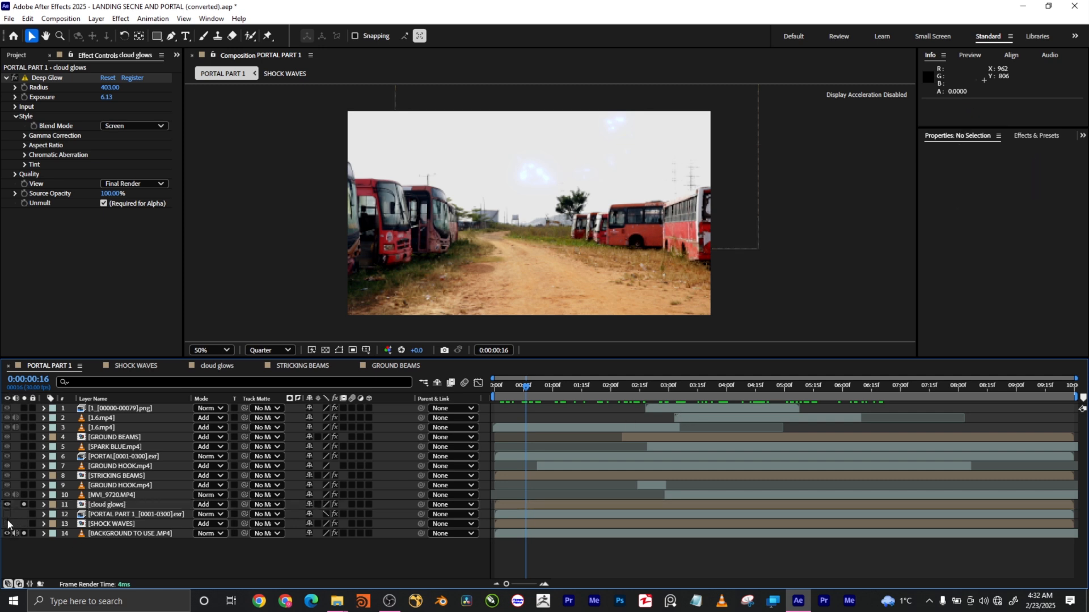
click(7, 516)
drag(24, 524, 23, 514)
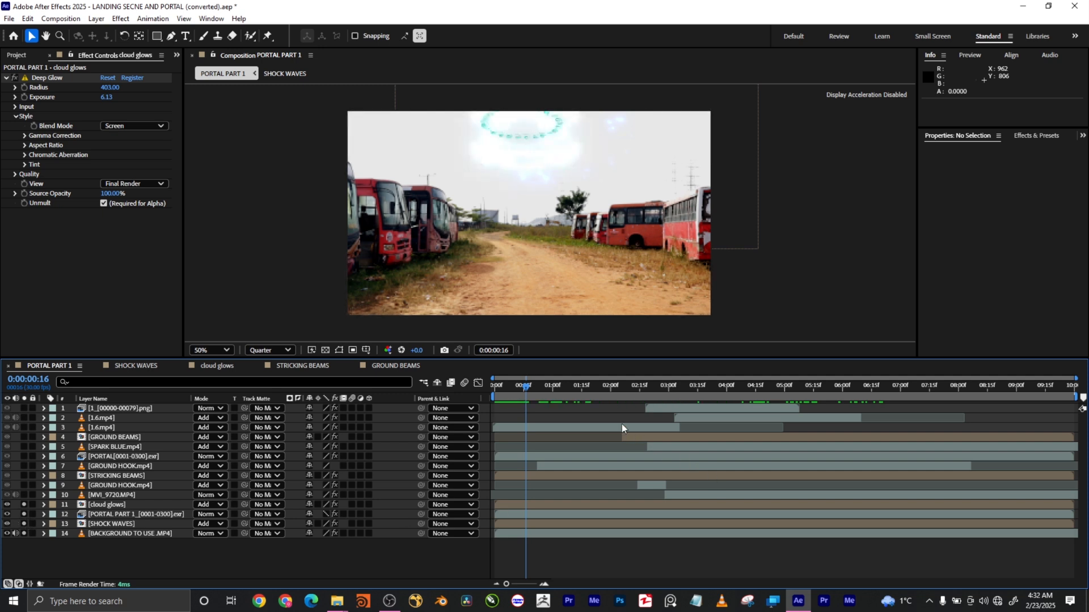
drag(521, 391, 728, 394)
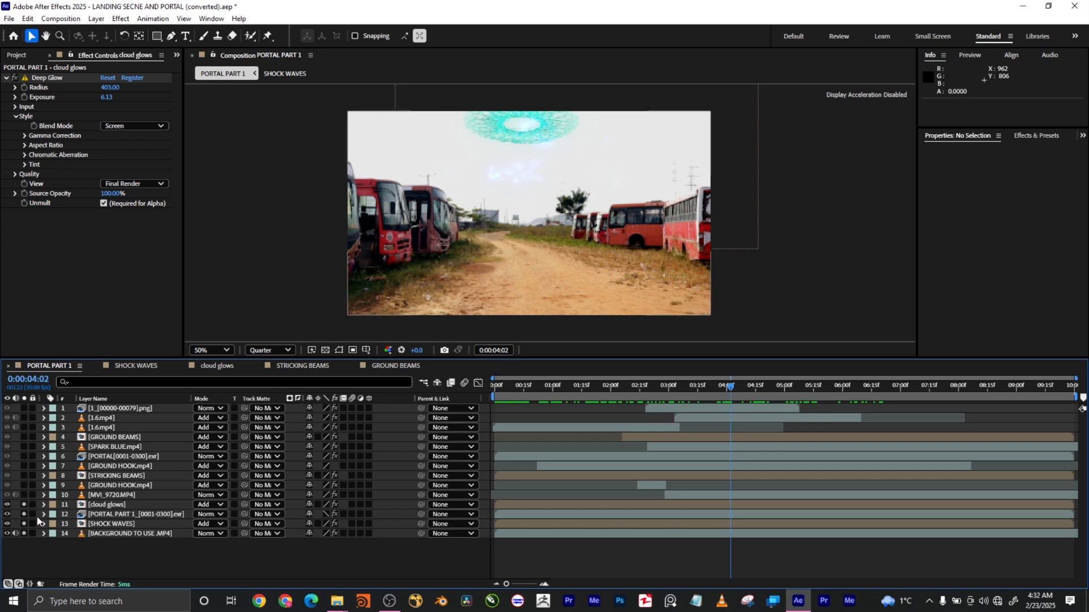
Solo MVI_9720.MP4 and check the crouching-men clip around 0:00:02–0:00:03.
click(108, 495)
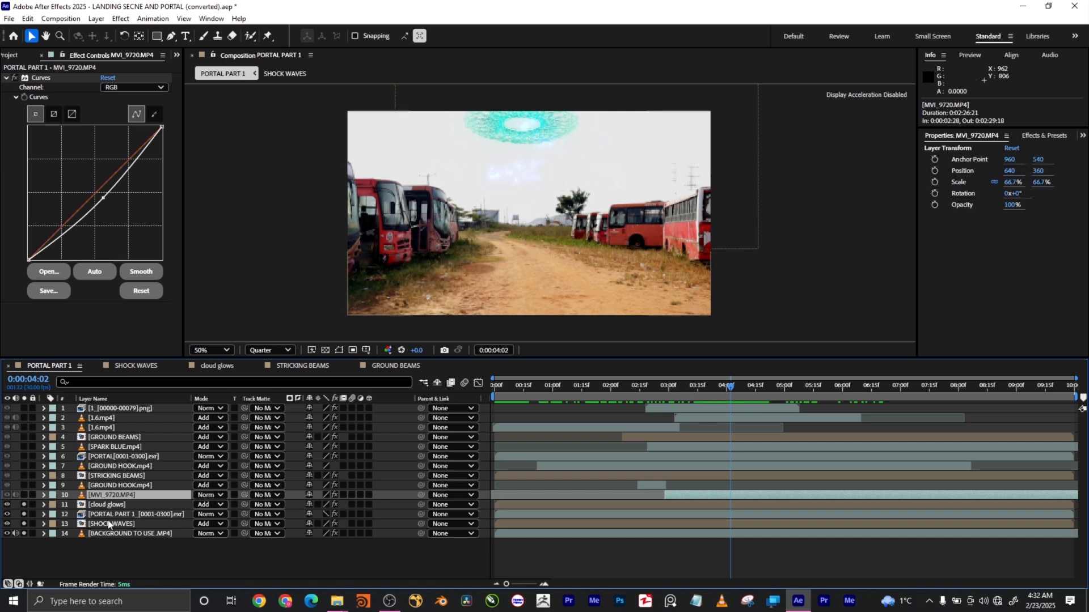
click(23, 495)
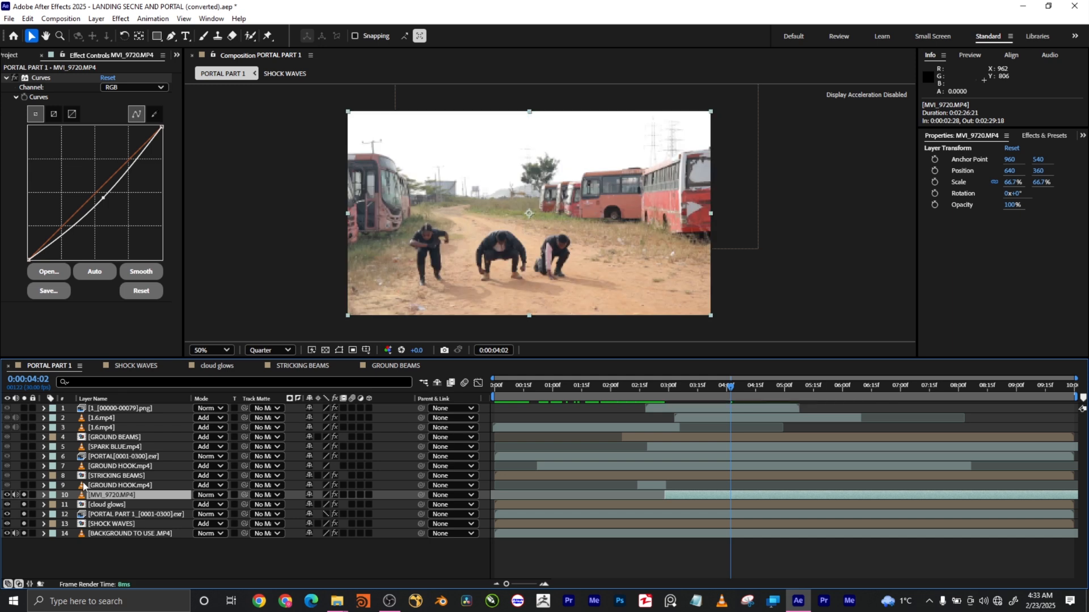
drag(667, 387, 643, 396)
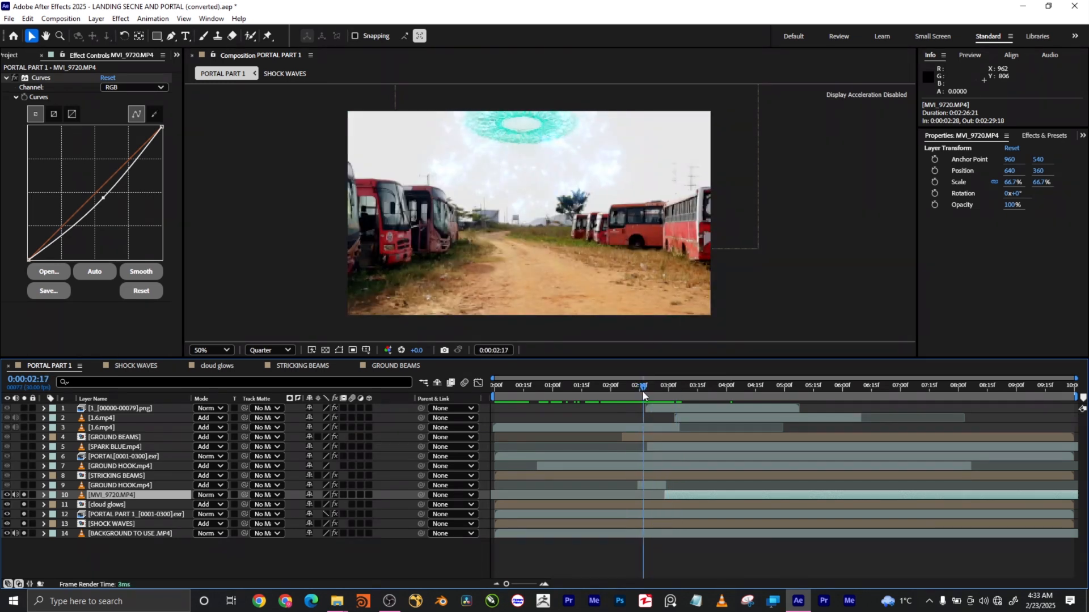
mouse_move(643, 395)
mouse_down()
mouse_move(669, 388)
mouse_move(648, 388)
mouse_up()
drag(647, 389, 680, 393)
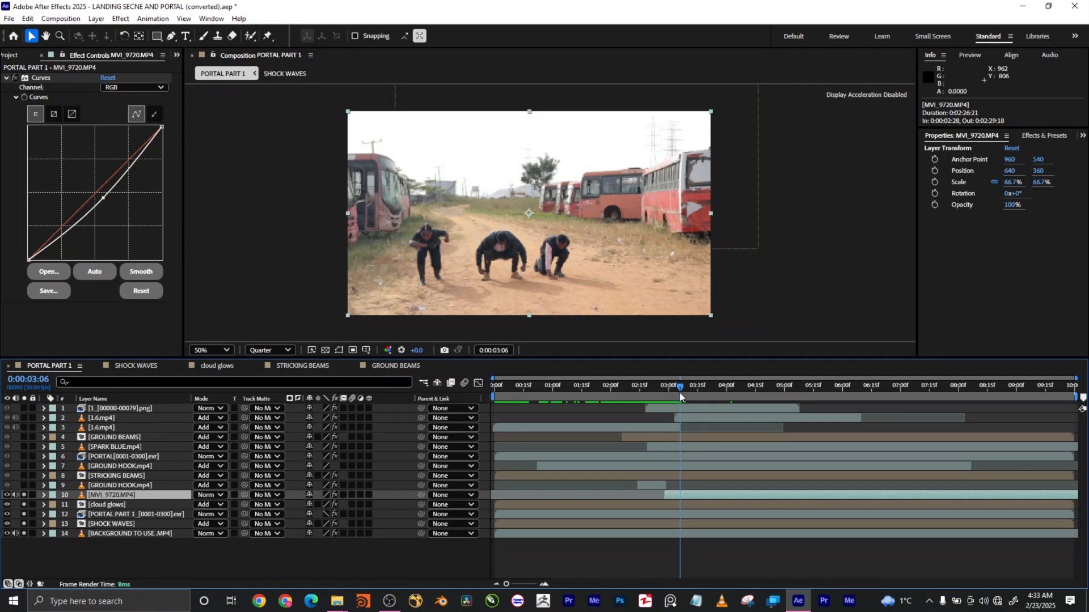
mouse_move(679, 392)
mouse_down()
mouse_move(640, 394)
mouse_move(725, 400)
mouse_move(644, 408)
mouse_move(729, 404)
mouse_move(682, 406)
mouse_up()
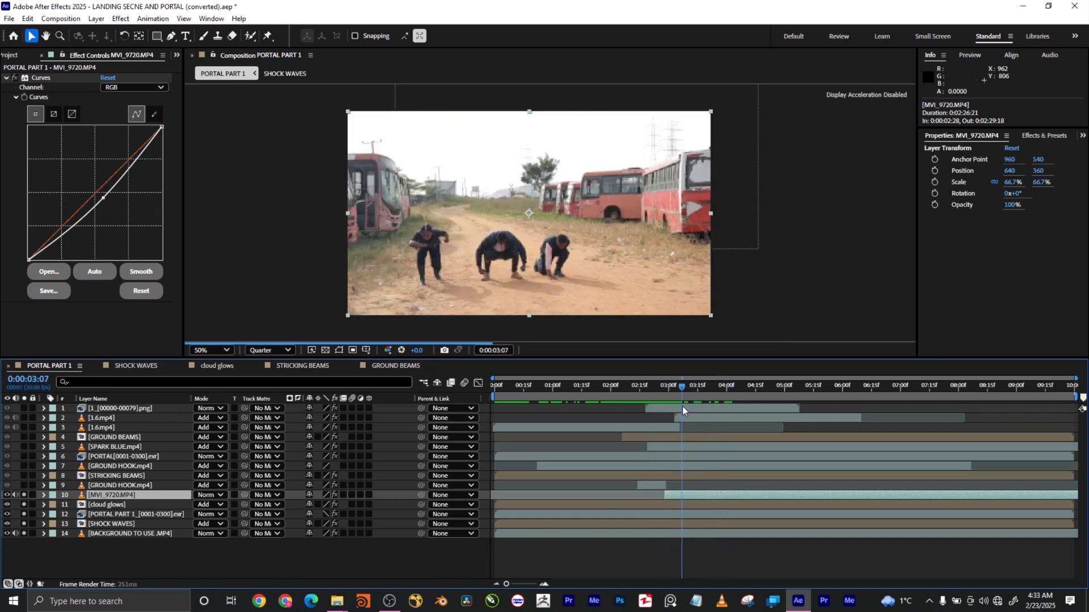
Solo GROUND HOOK.mp4 at 0:00:02:21 and give it a Dark Green label.
click(92, 485)
click(24, 486)
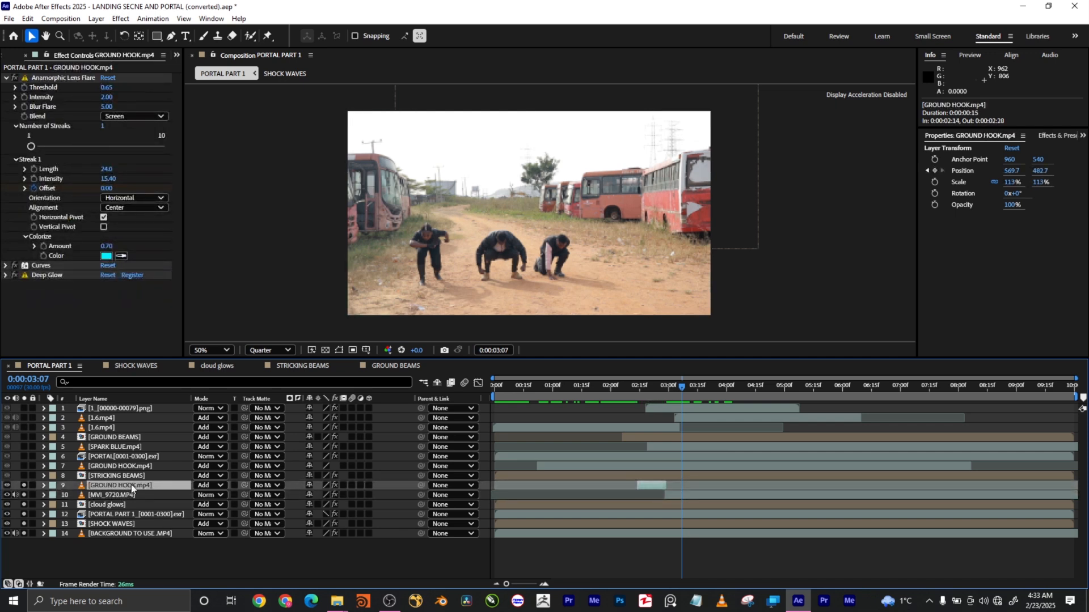
click(651, 390)
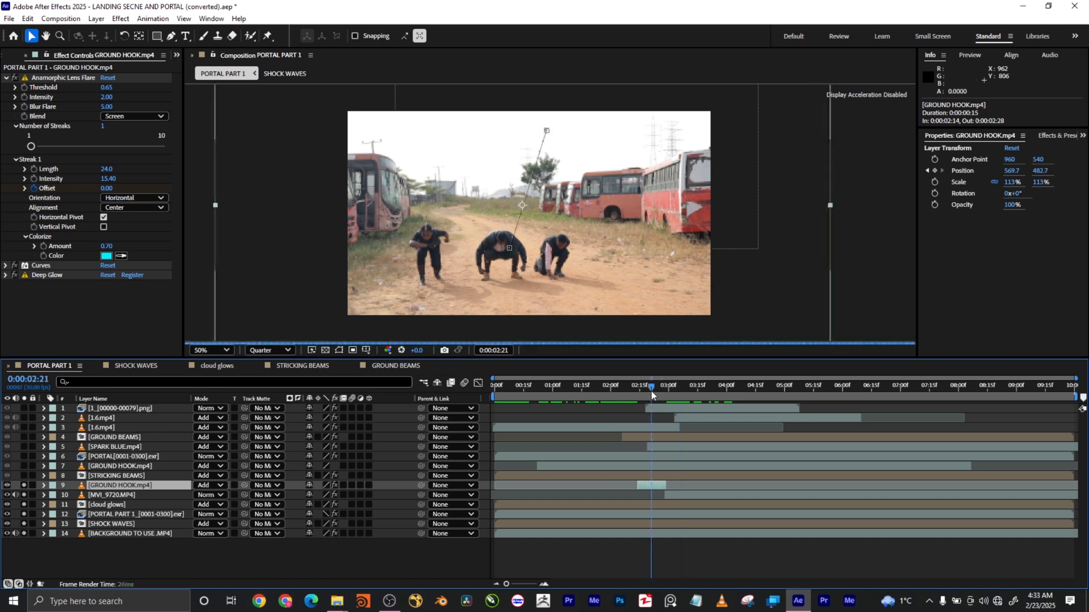
click(52, 486)
click(79, 467)
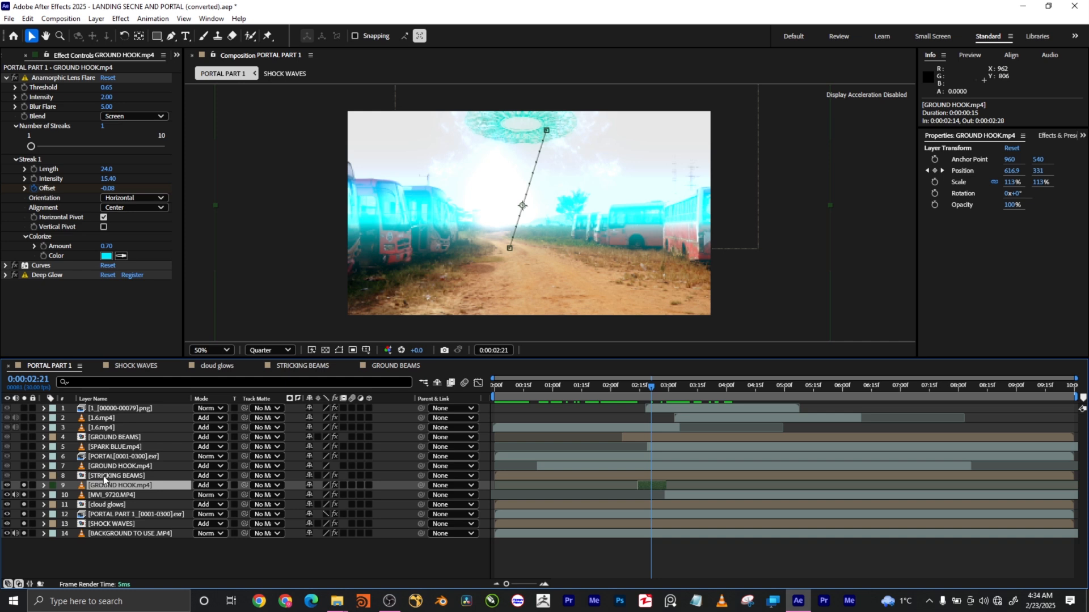
Scrub from 0:00:02:14 to watch the cyan flare blast appear and grow.
click(640, 394)
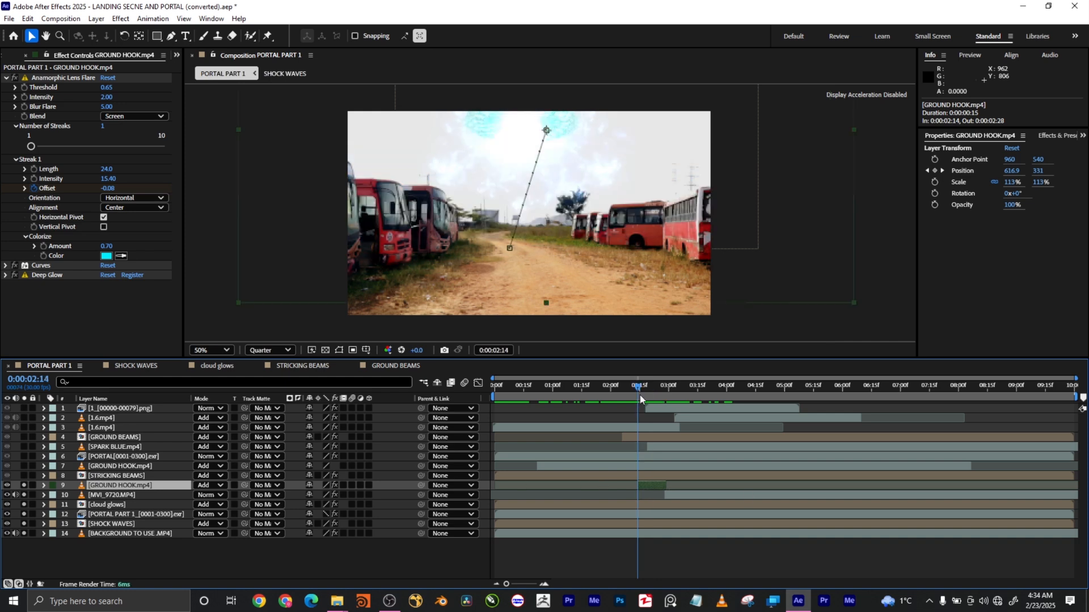
drag(639, 395, 658, 395)
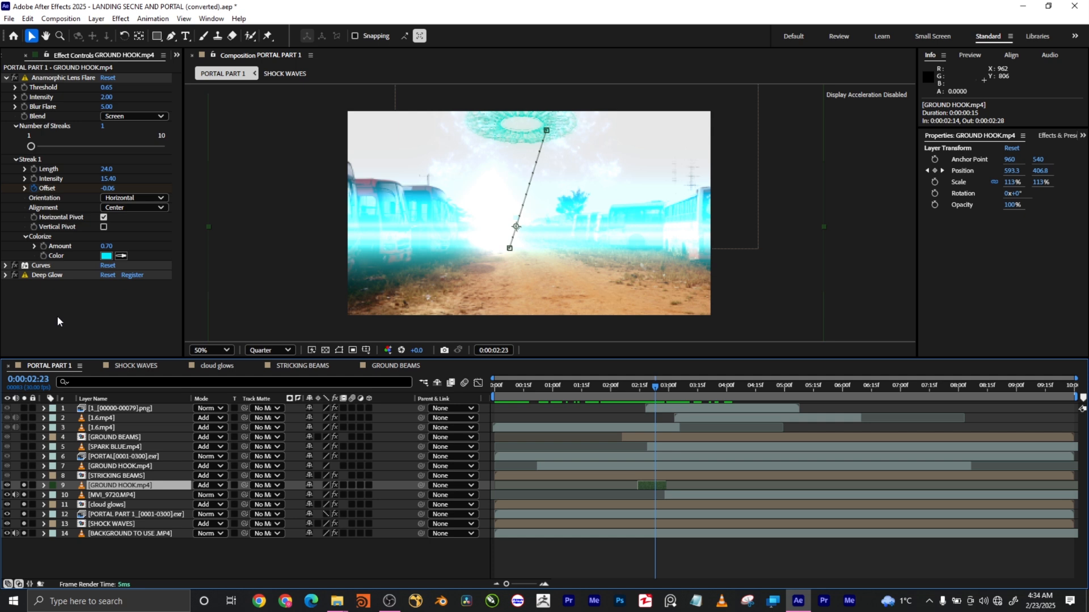
mouse_move(657, 387)
mouse_down()
mouse_move(638, 386)
mouse_move(669, 386)
mouse_move(641, 386)
mouse_up()
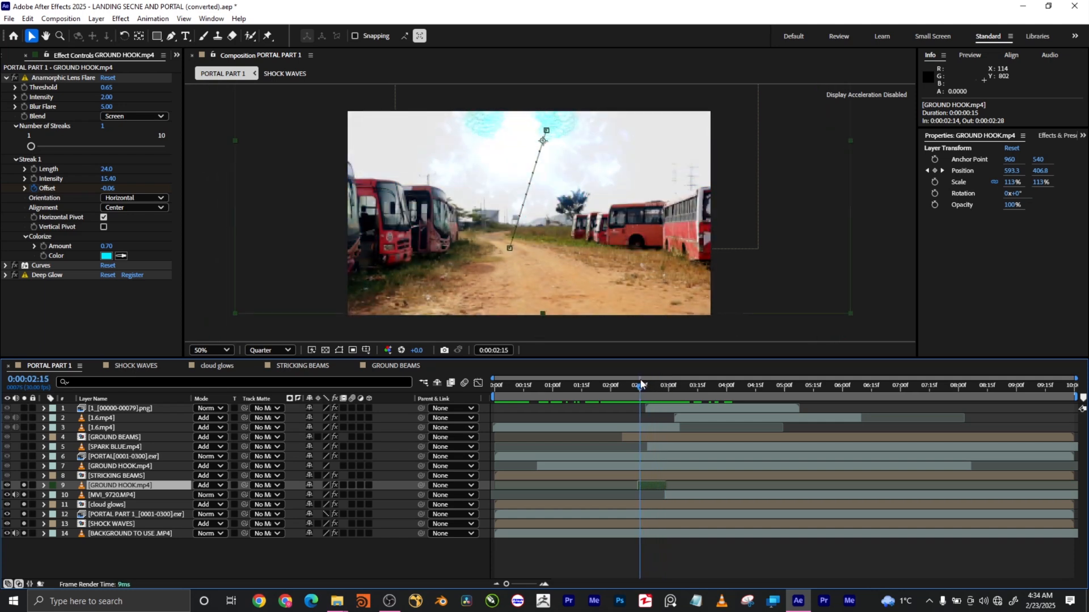
mouse_move(642, 384)
mouse_down()
mouse_move(695, 384)
mouse_move(652, 386)
mouse_up()
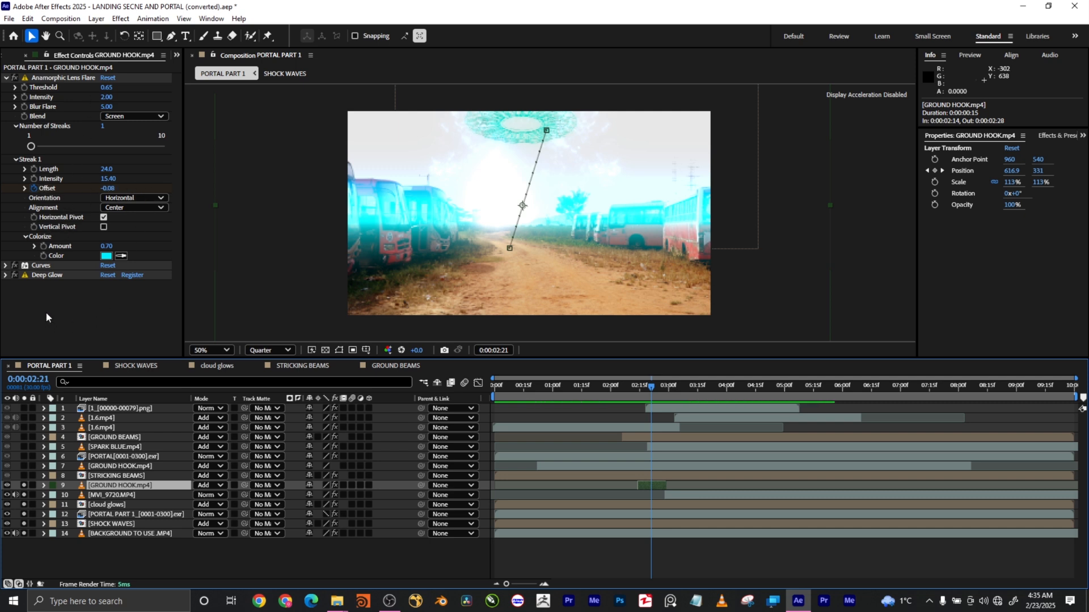
Inspect the Curves settings and compare the flare with Deep Glow off and on.
click(6, 266)
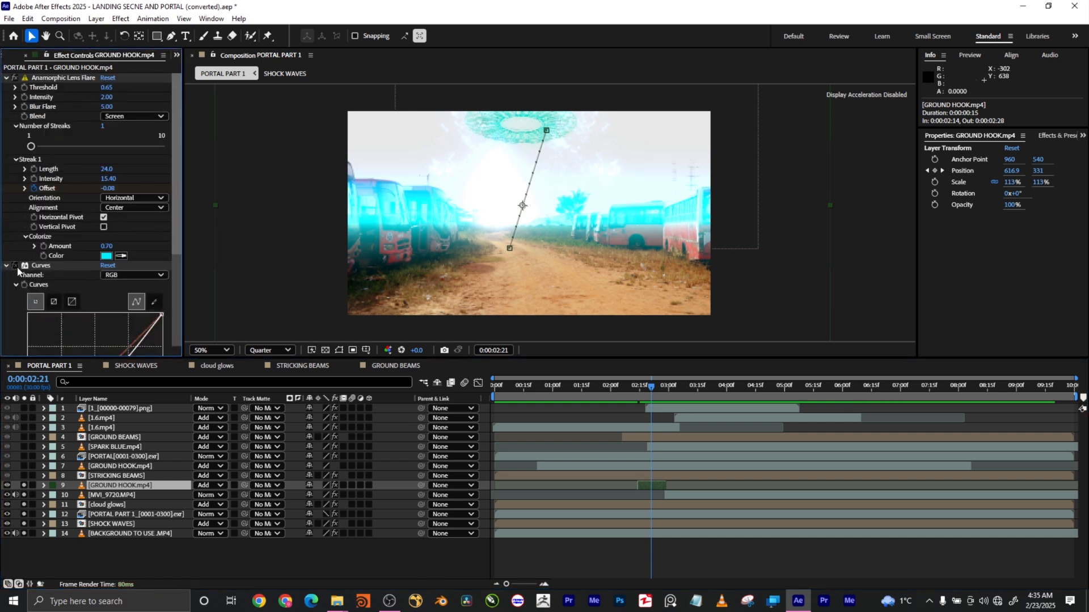
click(6, 266)
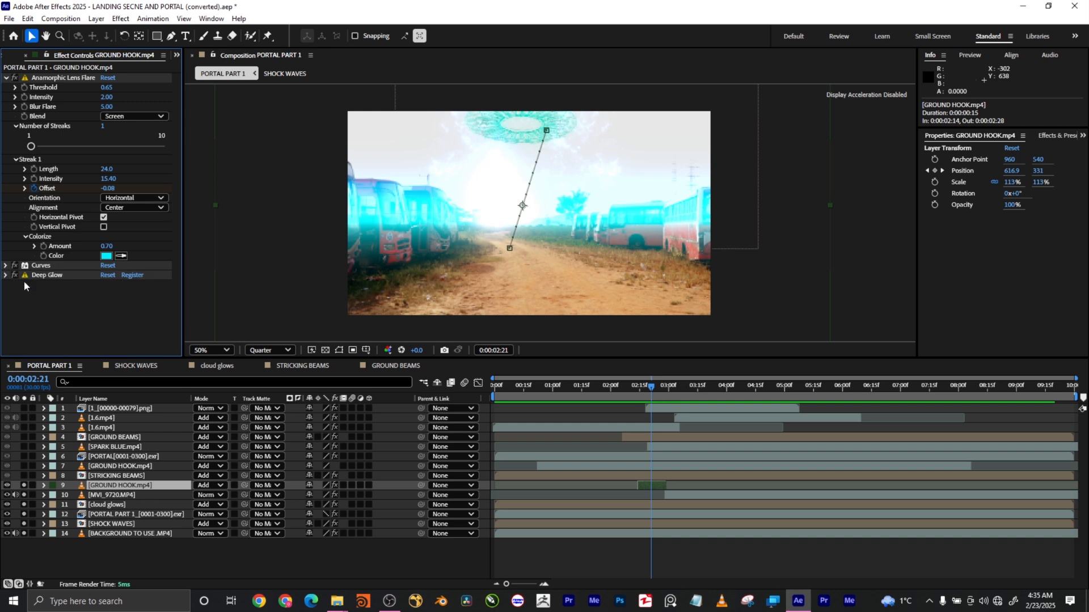
click(15, 275)
click(15, 275)
Solo STRICKING BEAMS and view its beams at 0:00:02:09.
click(139, 477)
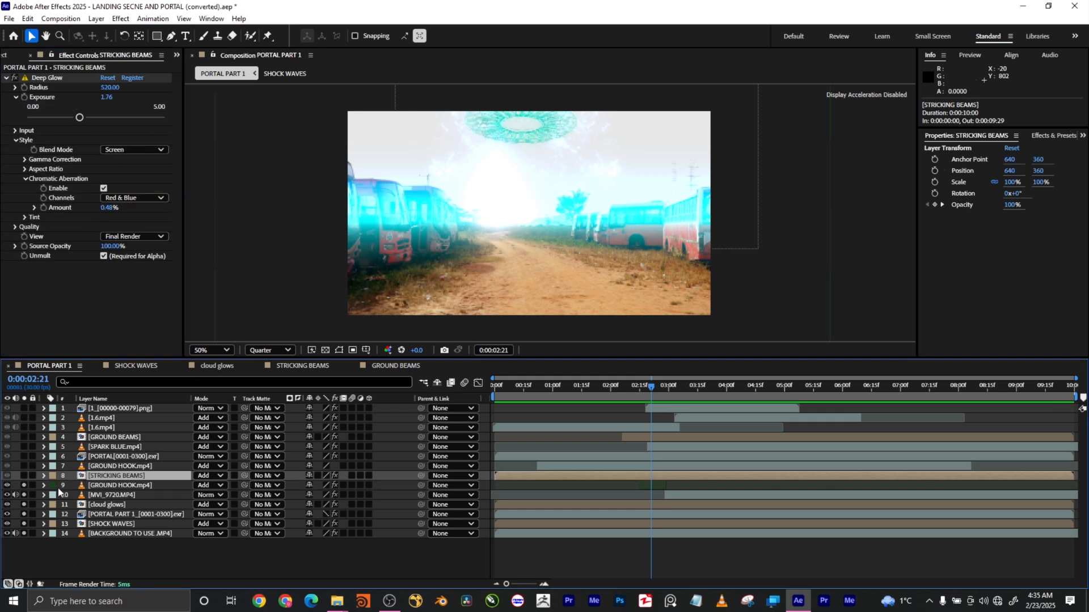
click(25, 477)
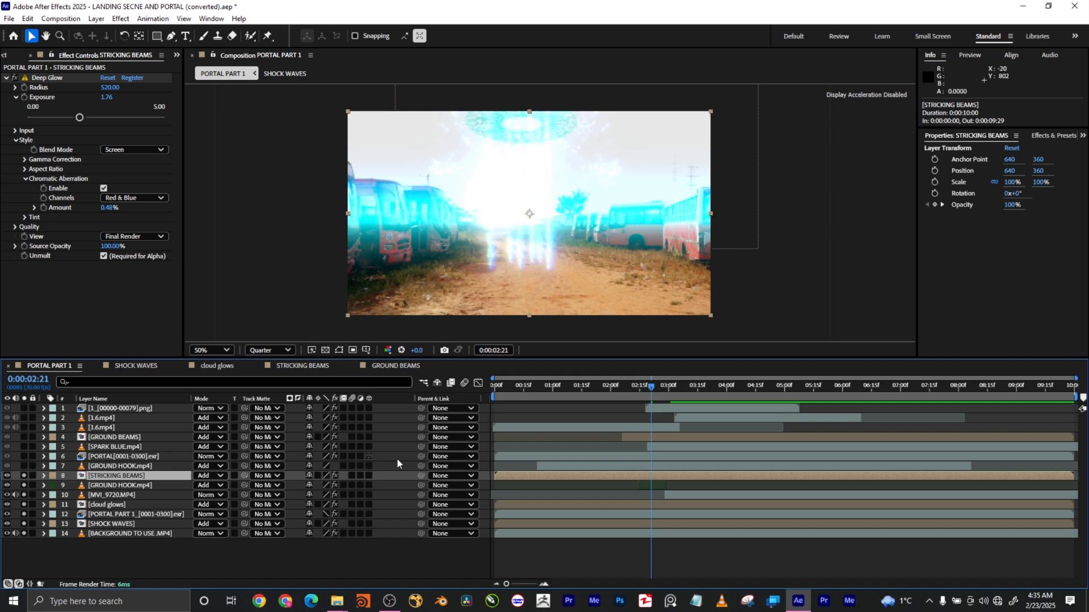
drag(598, 394, 627, 404)
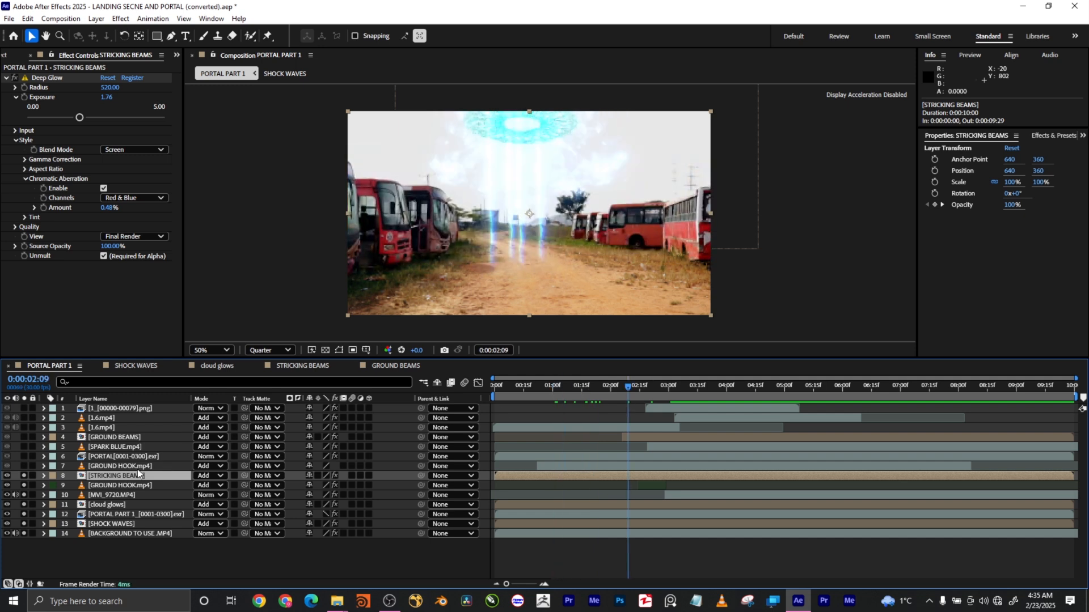
Scrub the Electric Beam layers inside the STRICKING BEAMS precomp, then return to PORTAL PART 1.
click(302, 366)
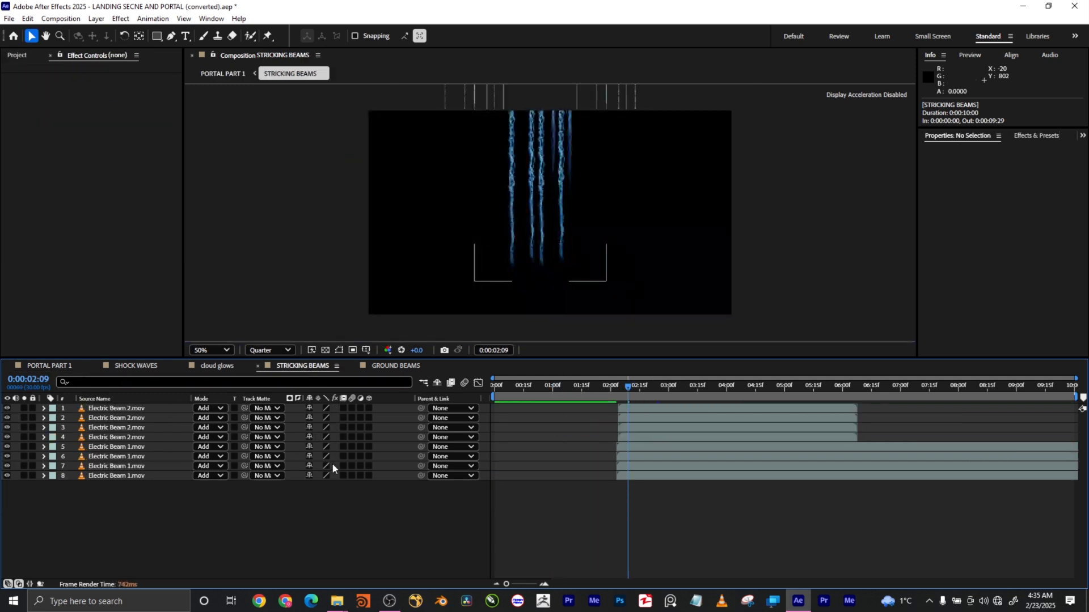
drag(627, 385, 719, 383)
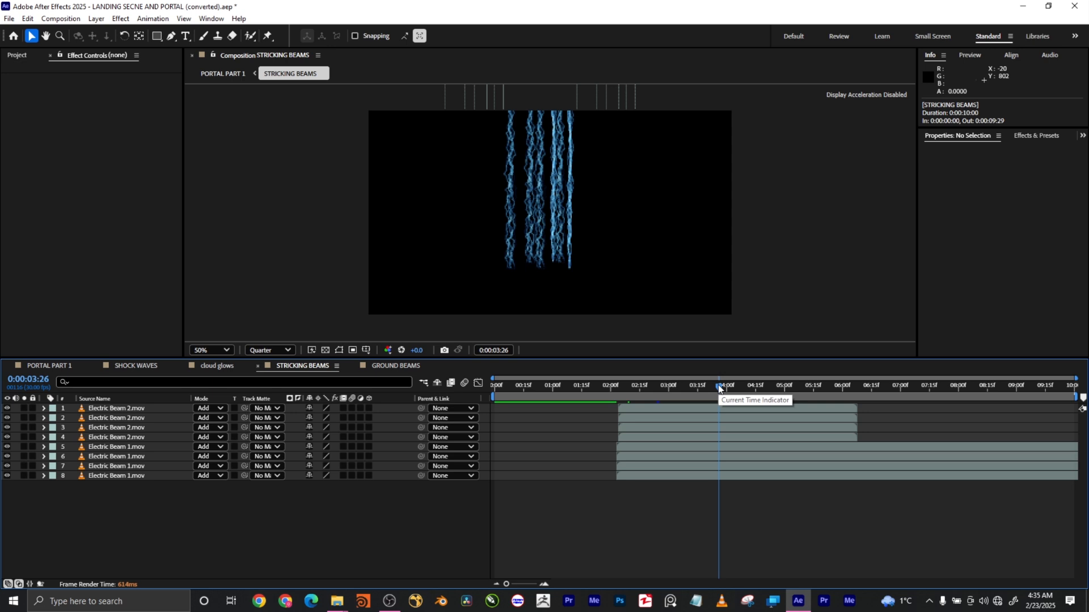
drag(719, 388, 804, 411)
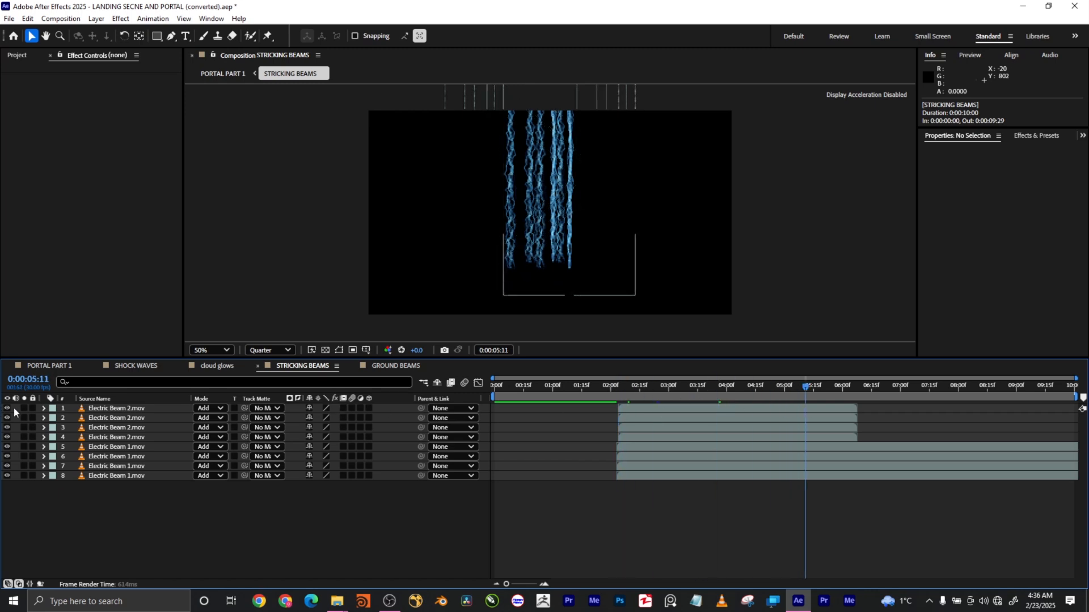
click(39, 366)
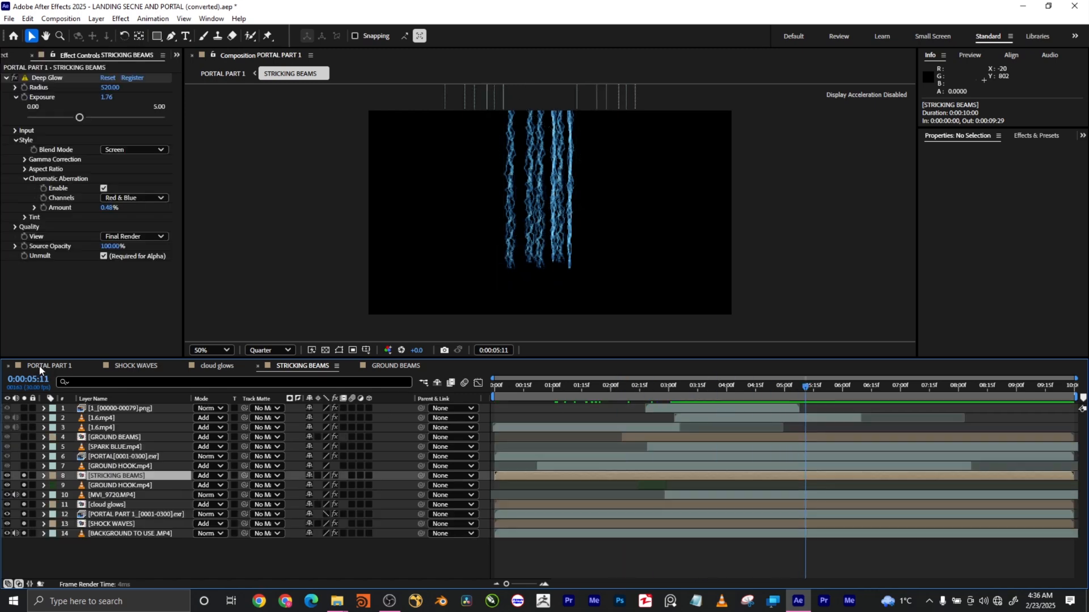
Solo layer 7 GROUND HOOK.mp4 and inspect frames around 0:00:01:07.
click(730, 389)
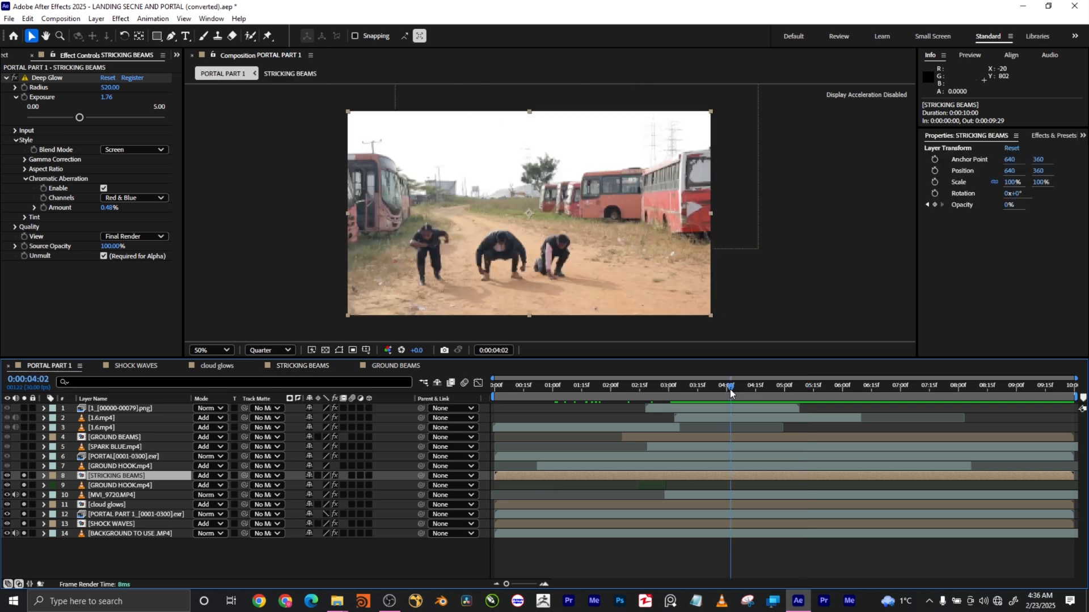
drag(732, 389, 684, 410)
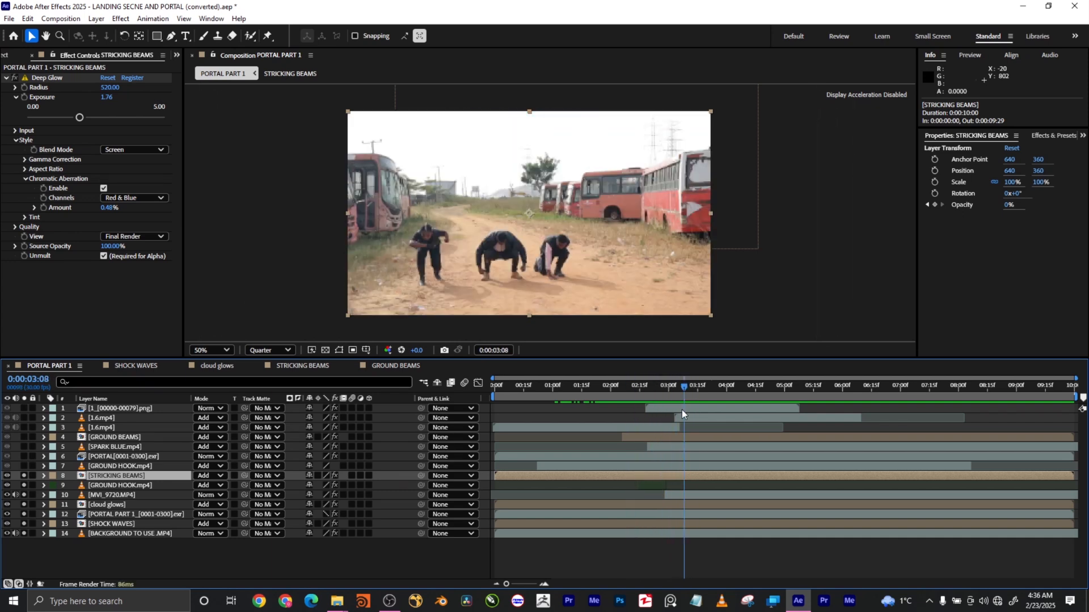
click(135, 467)
click(24, 466)
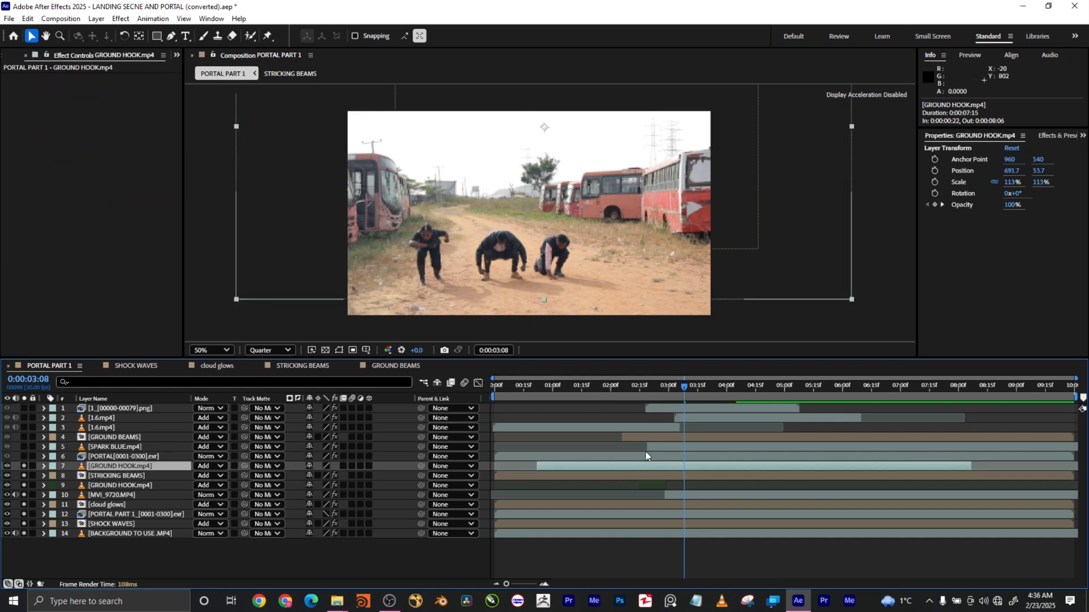
drag(692, 388, 575, 388)
mouse_move(576, 391)
mouse_down()
mouse_move(638, 386)
mouse_move(564, 387)
mouse_up()
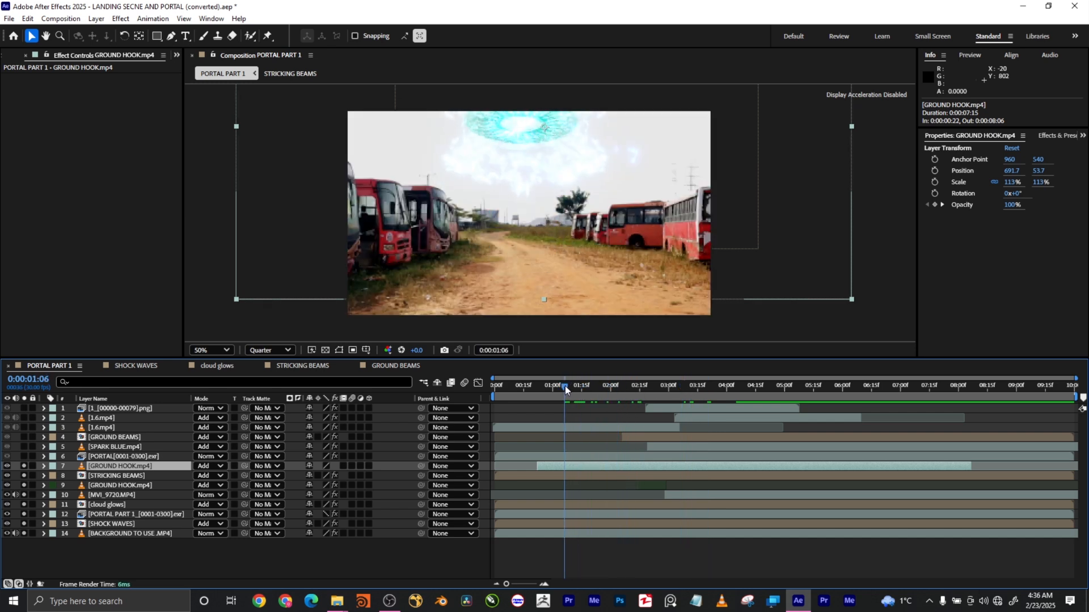
Hide and lock GROUND HOOK.mp4, re-solo it, and select the portal layer at 0:00:00:29.
click(7, 466)
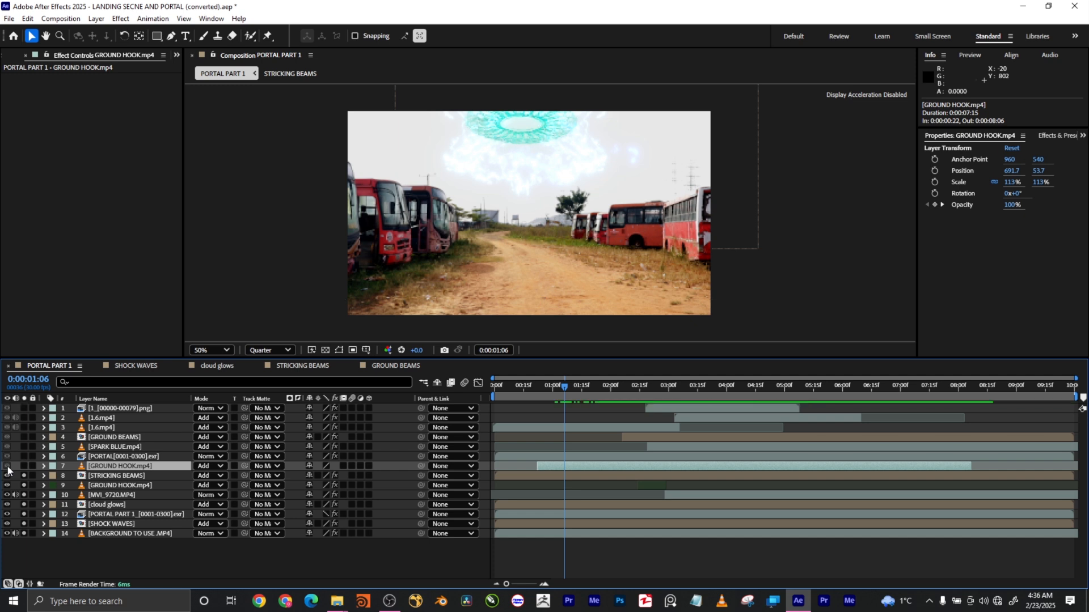
click(32, 467)
click(23, 467)
click(24, 467)
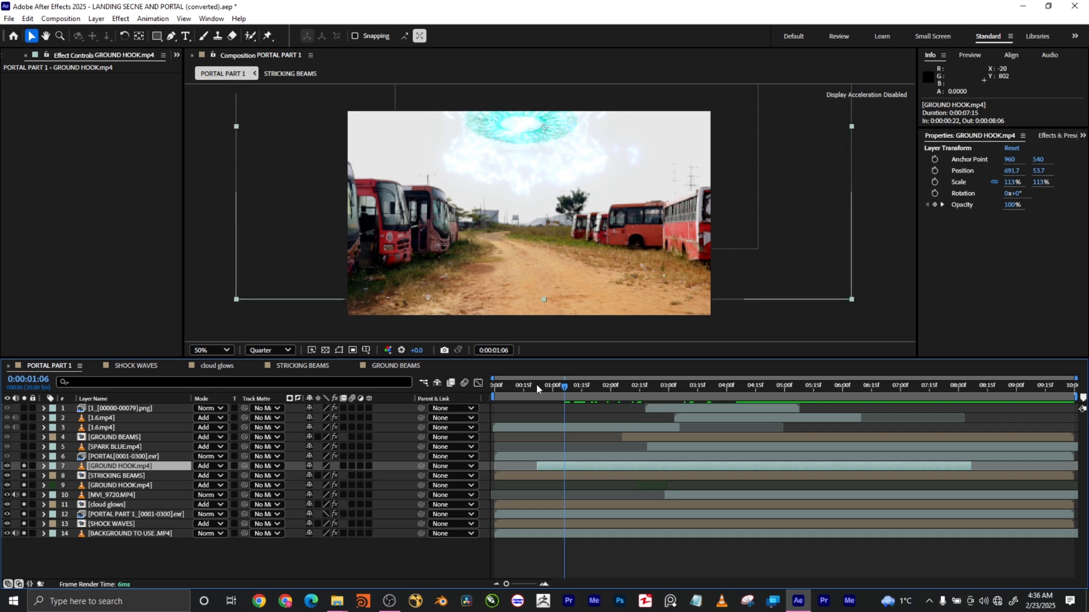
drag(541, 389, 612, 395)
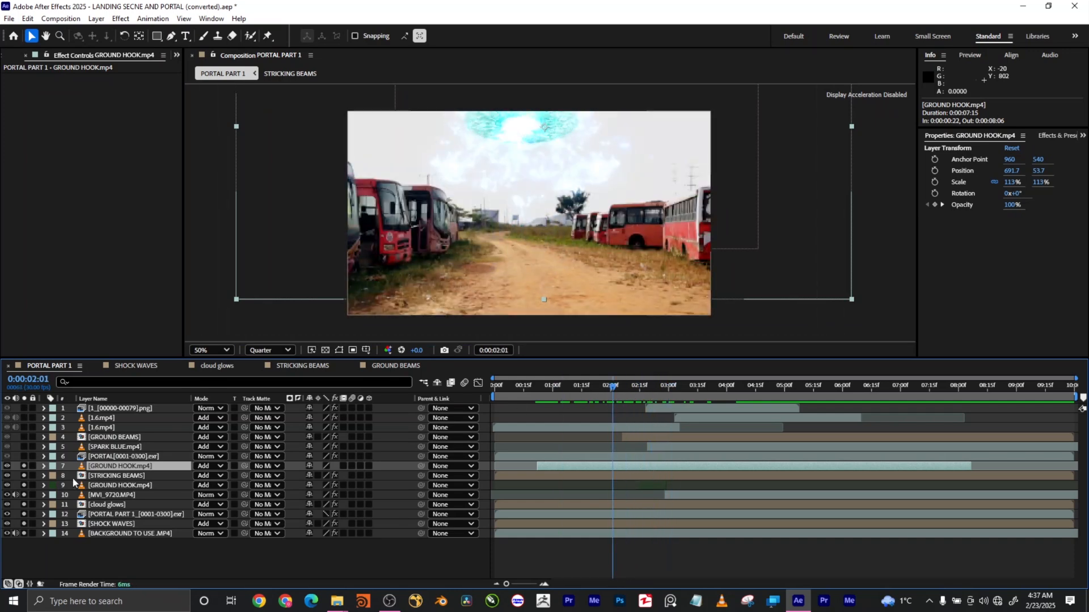
click(118, 456)
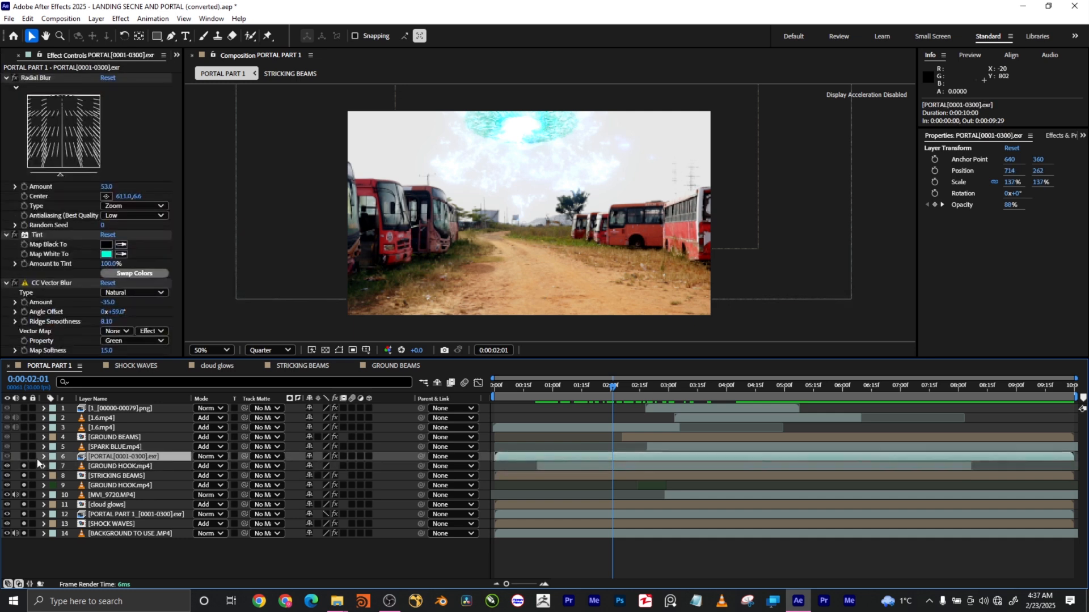
Solo PORTAL[0001-0300].exr and keep its Radial Blur type on Zoom.
click(126, 468)
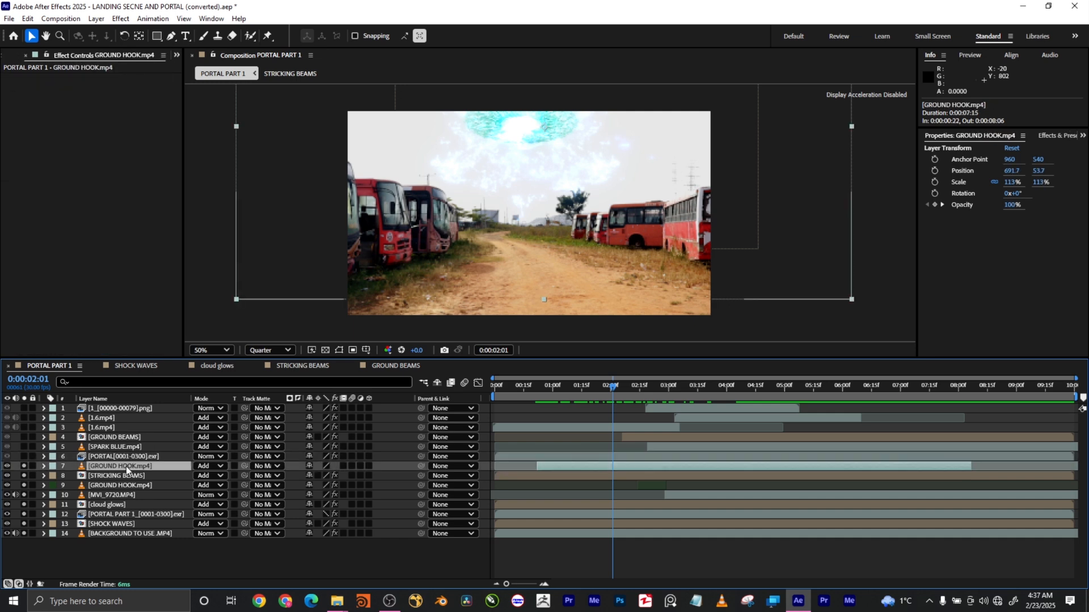
click(120, 456)
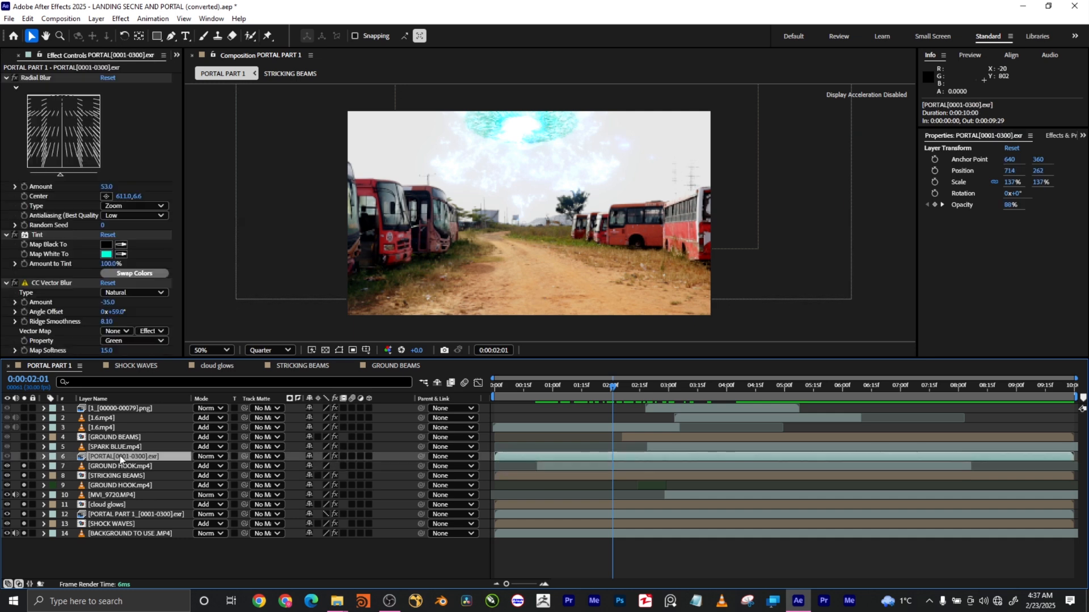
click(23, 456)
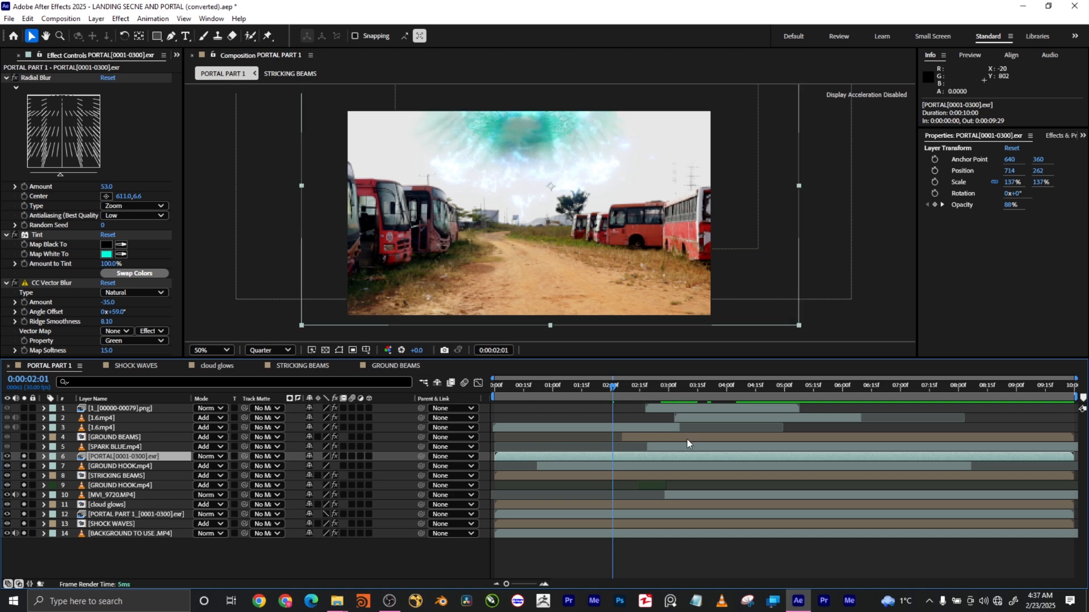
mouse_move(606, 386)
mouse_down()
mouse_move(628, 386)
mouse_move(563, 383)
mouse_move(591, 388)
mouse_up()
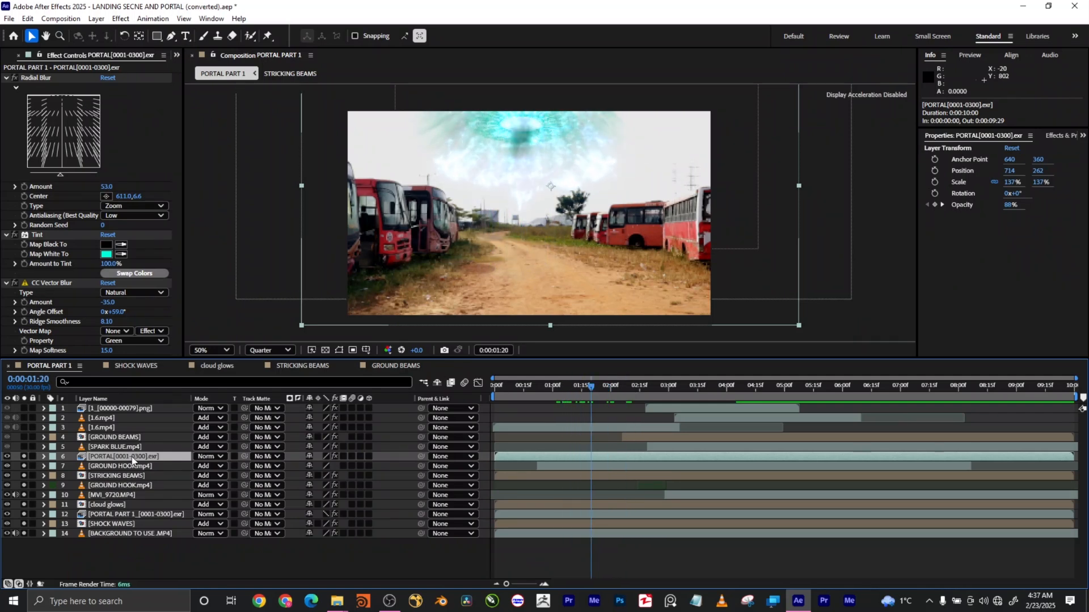
click(155, 206)
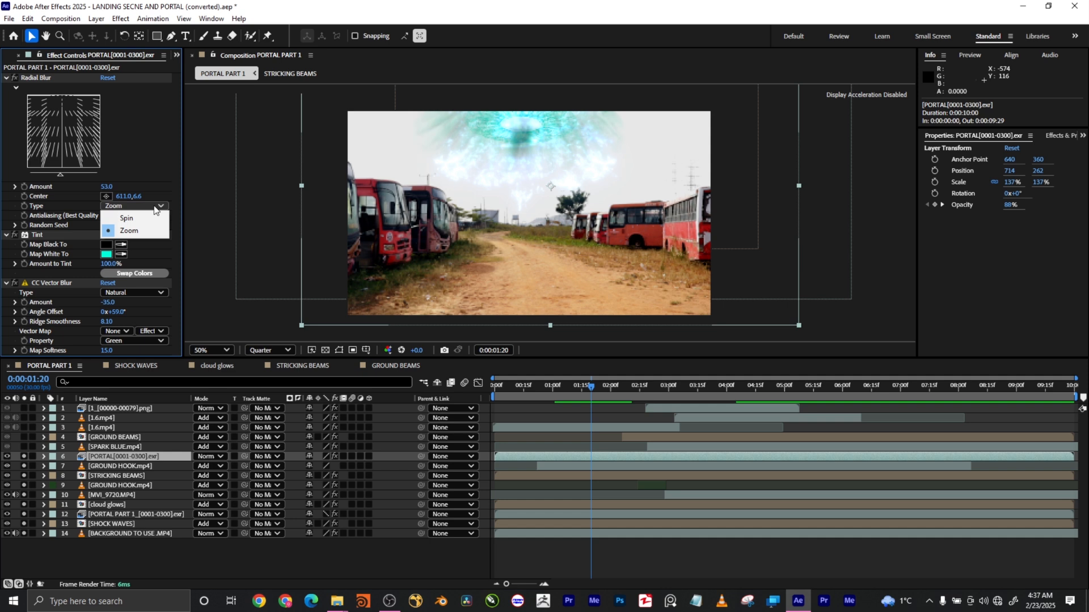
click(170, 180)
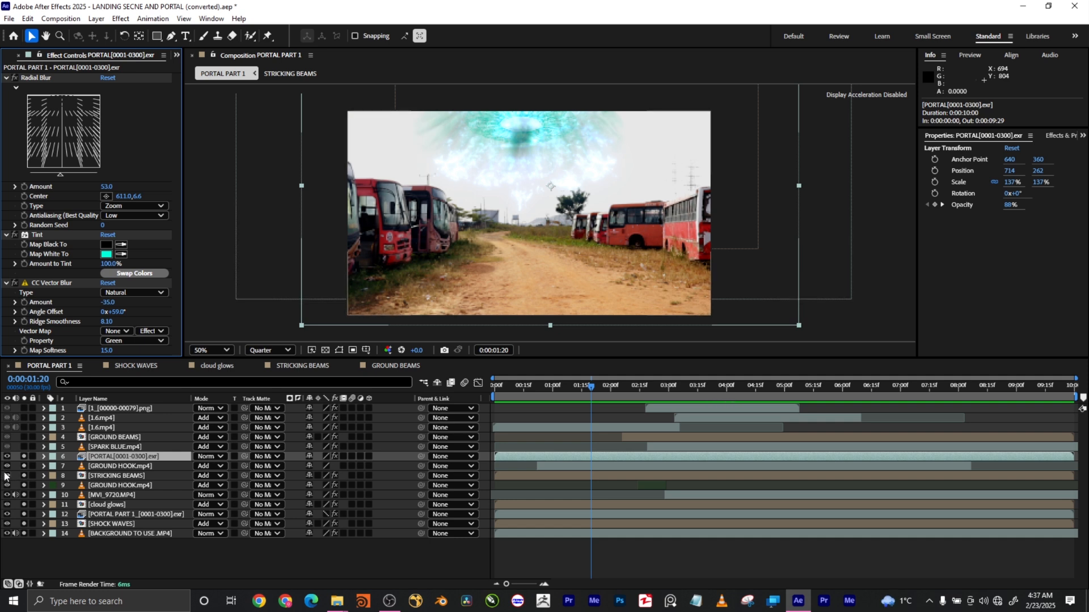
Hide layers 7–14, compare CC Vector Blur off and on, then show the bus-yard background.
drag(7, 466, 8, 544)
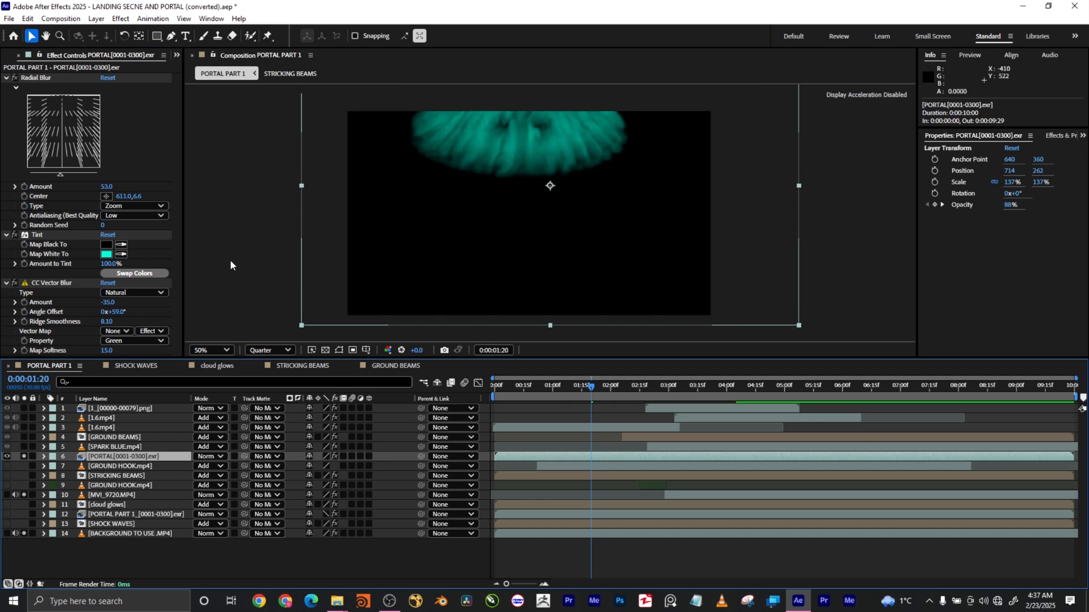
scroll(210, 244, down, 7)
scroll(210, 244, up, 7)
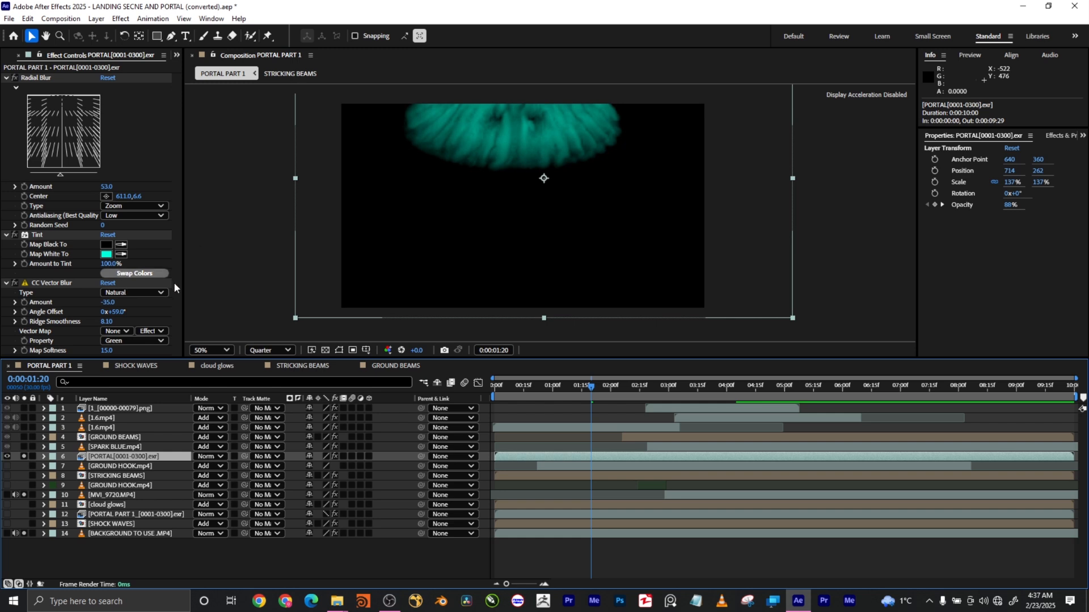
click(15, 283)
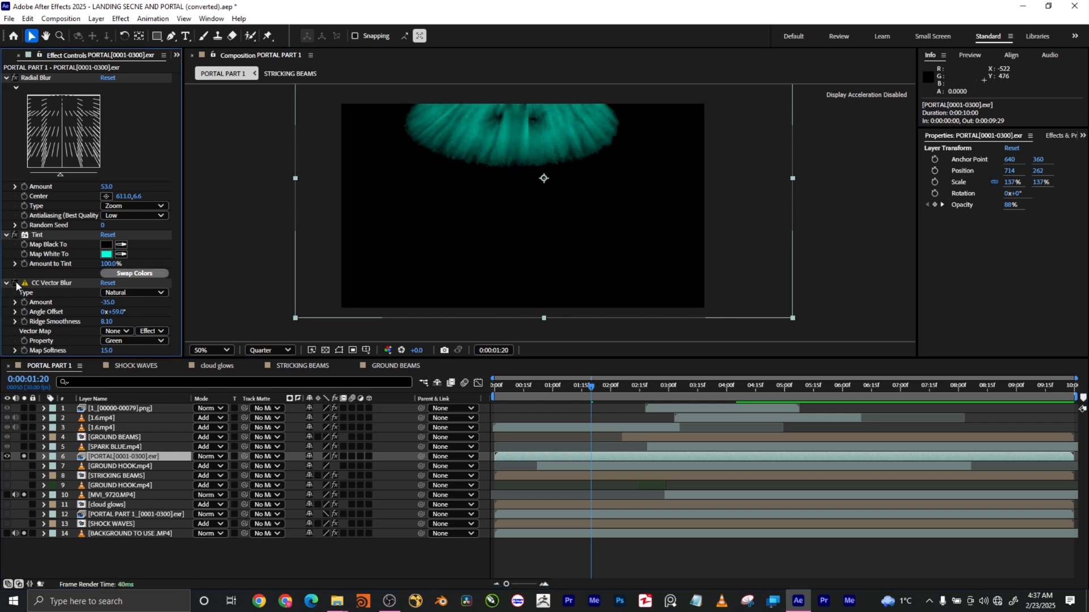
click(15, 283)
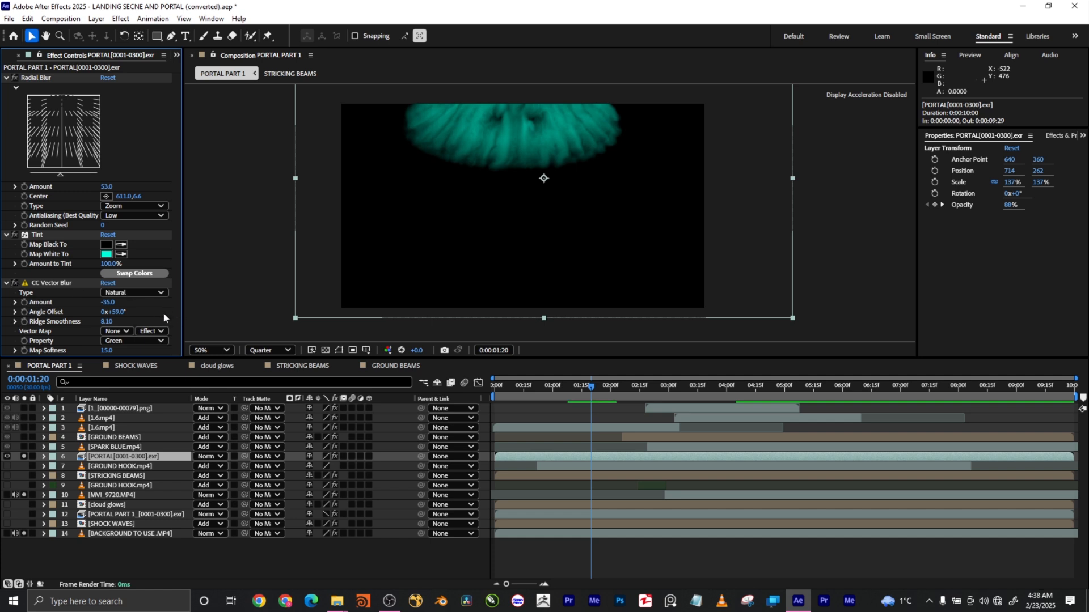
click(5, 283)
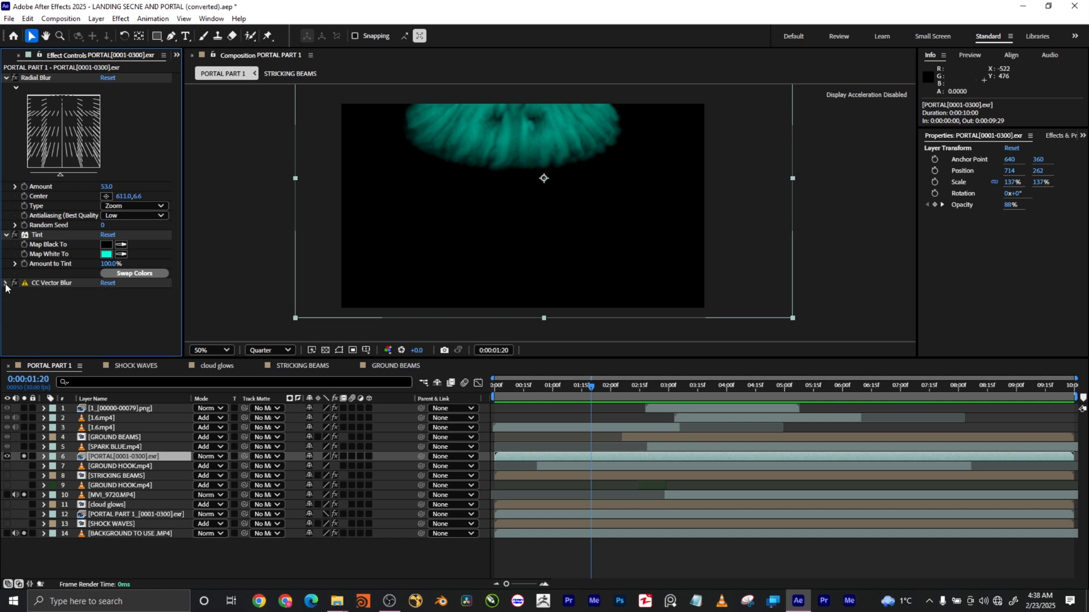
click(5, 283)
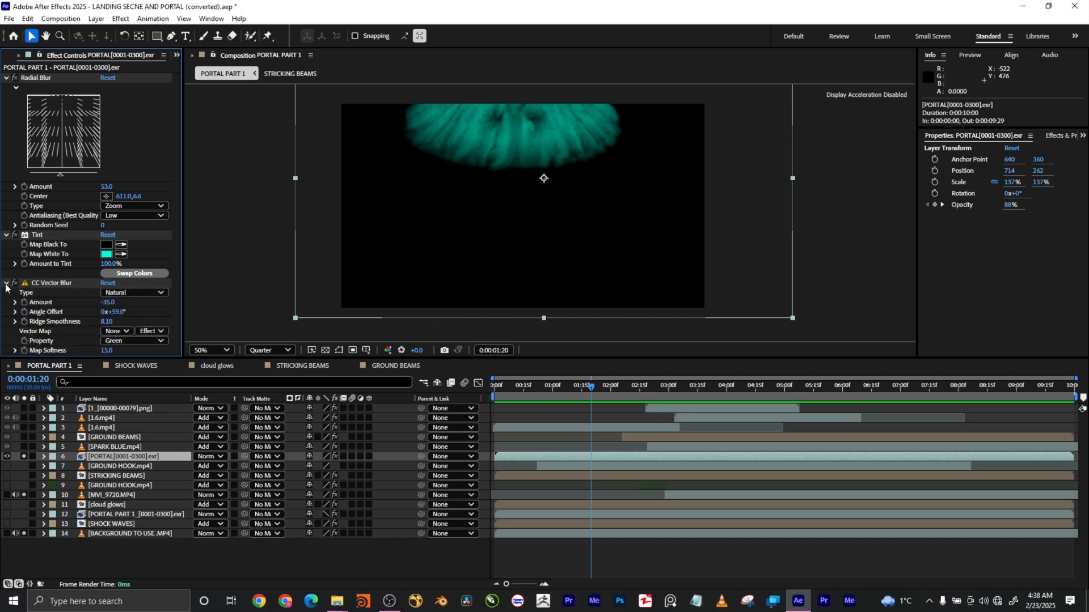
click(6, 534)
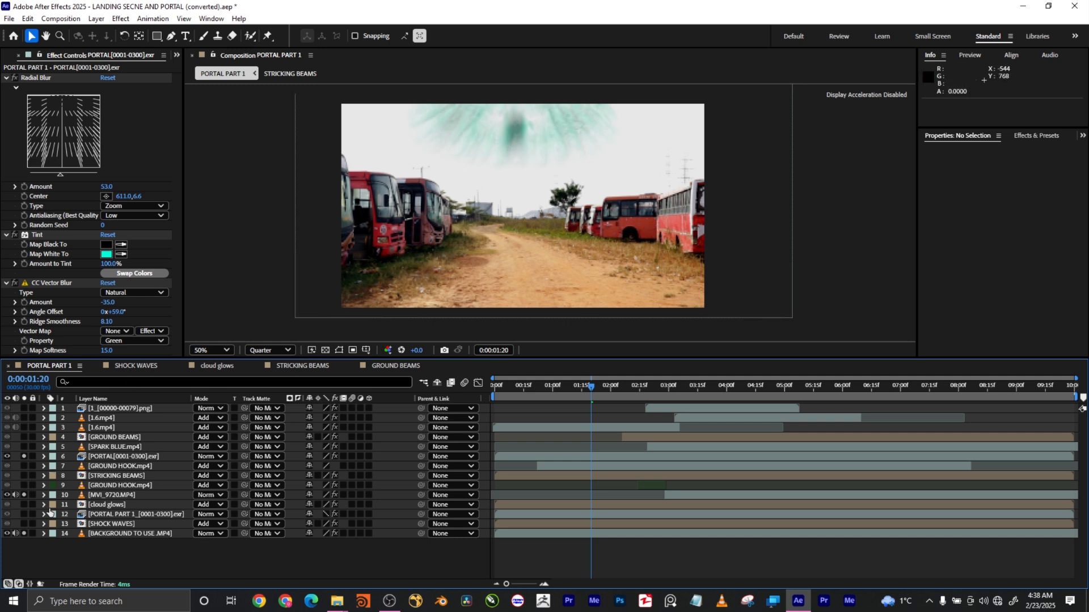
Solo layers 11–14 plus STRICKING BEAMS and GROUND HOOK.mp4, then select the portal layer.
drag(26, 528, 24, 485)
click(24, 476)
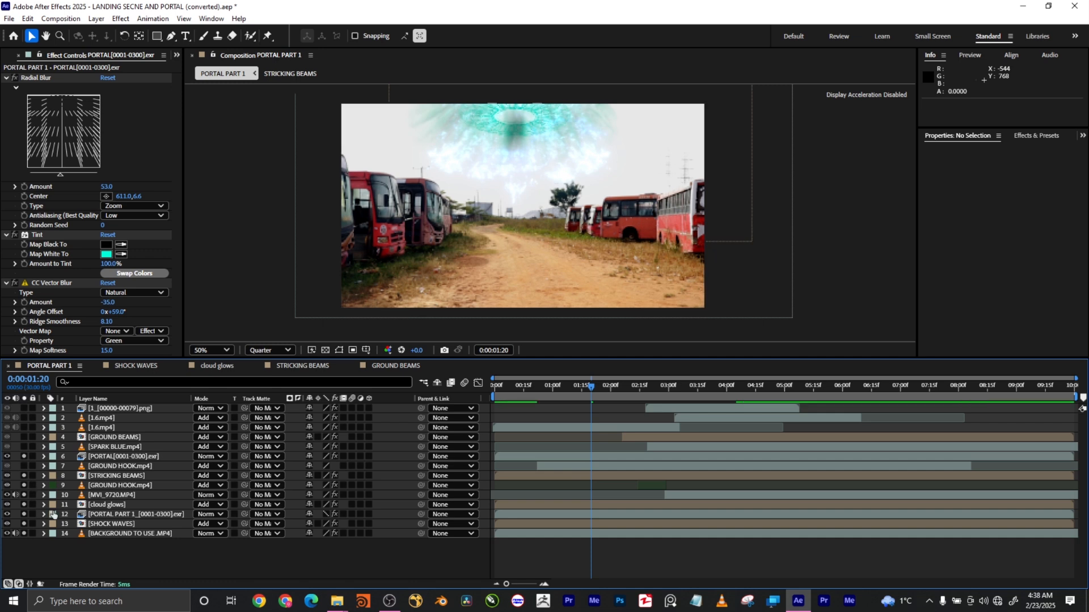
click(24, 466)
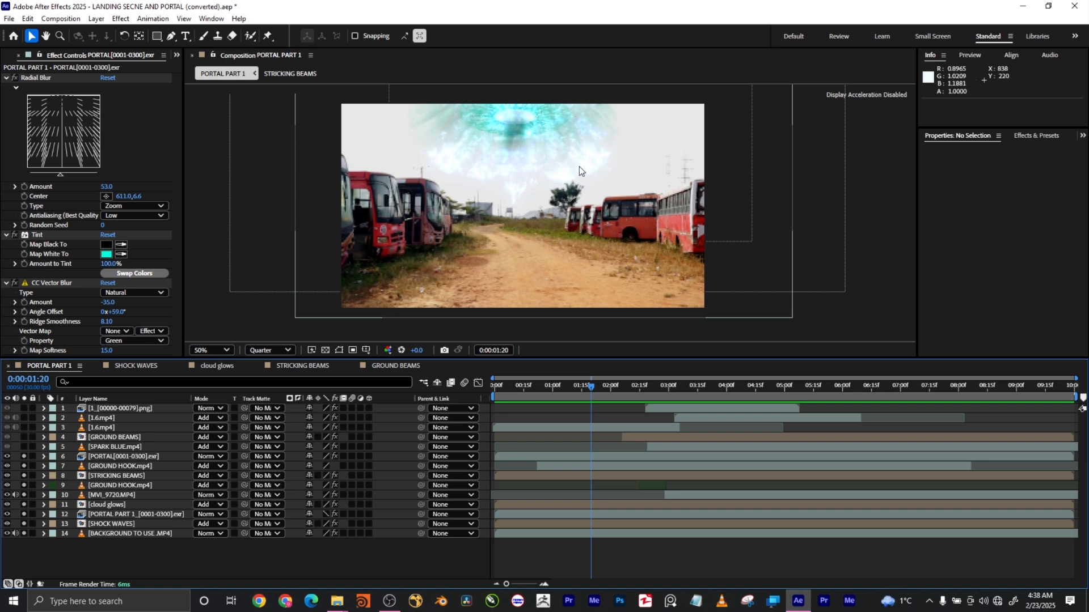
click(126, 457)
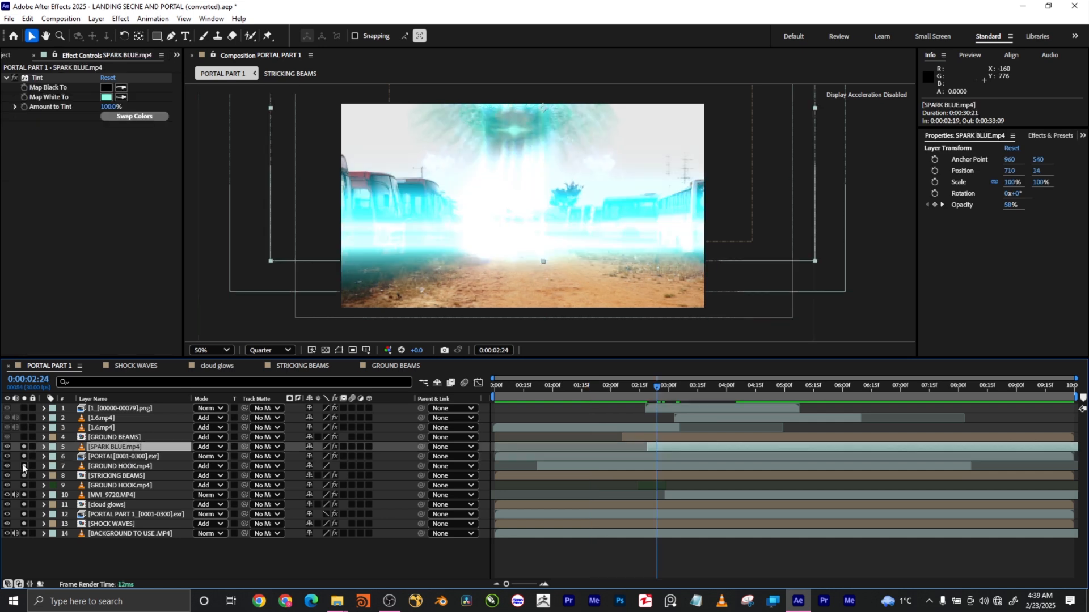
drag(7, 456, 4, 538)
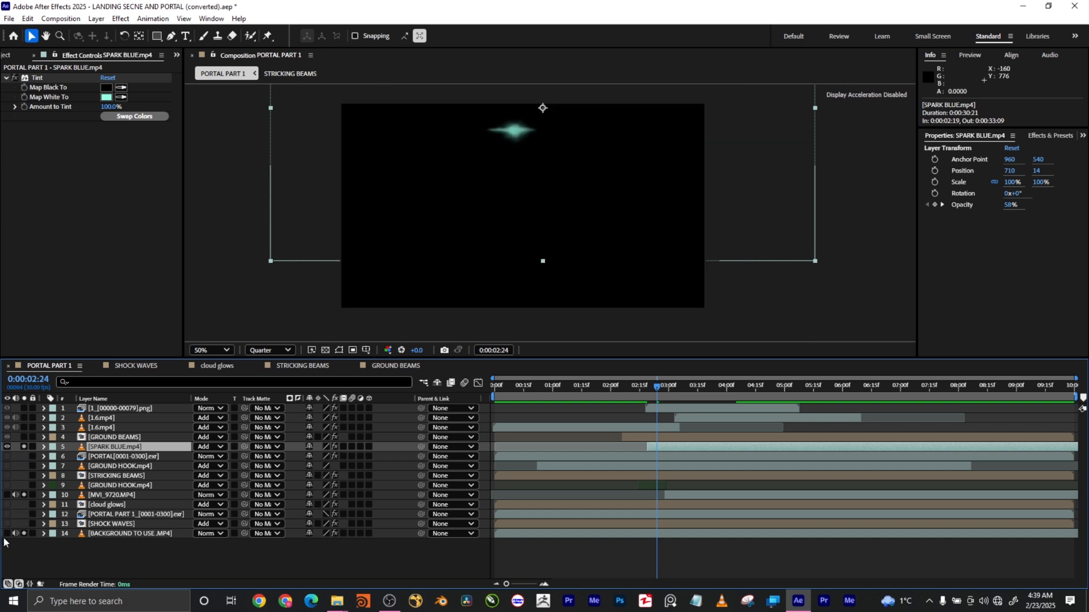
mouse_move(669, 387)
mouse_down()
mouse_move(693, 387)
mouse_move(655, 390)
mouse_move(772, 392)
mouse_move(650, 394)
mouse_move(713, 399)
mouse_move(665, 400)
mouse_up()
click(7, 533)
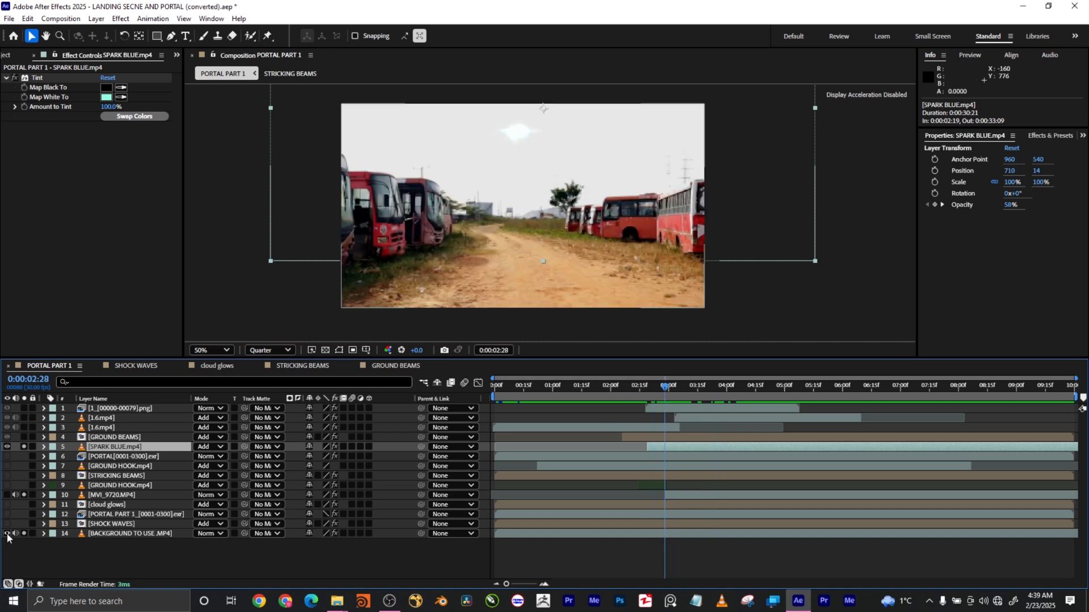
drag(657, 385, 680, 389)
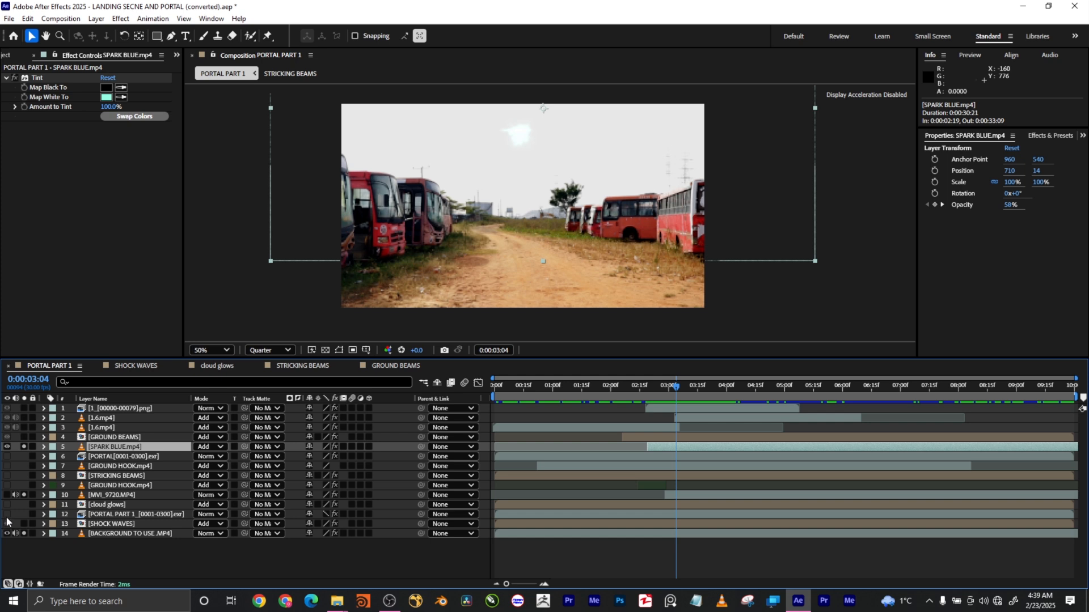
drag(7, 519, 7, 466)
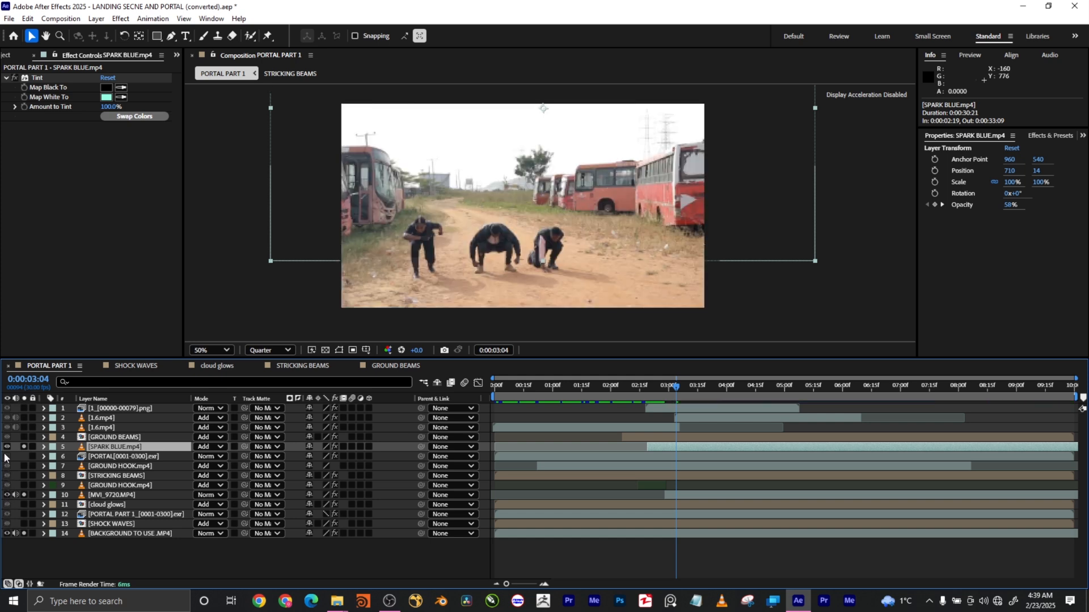
click(24, 523)
click(24, 514)
drag(23, 506, 24, 457)
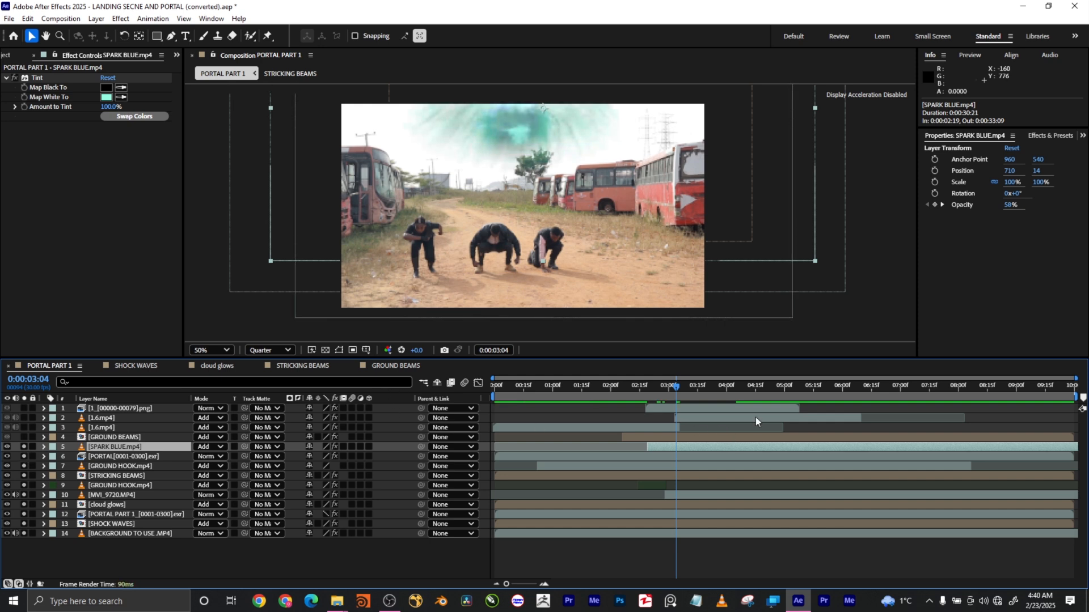
mouse_move(676, 387)
mouse_down()
mouse_move(657, 389)
mouse_move(702, 397)
mouse_move(621, 390)
mouse_move(658, 393)
mouse_up()
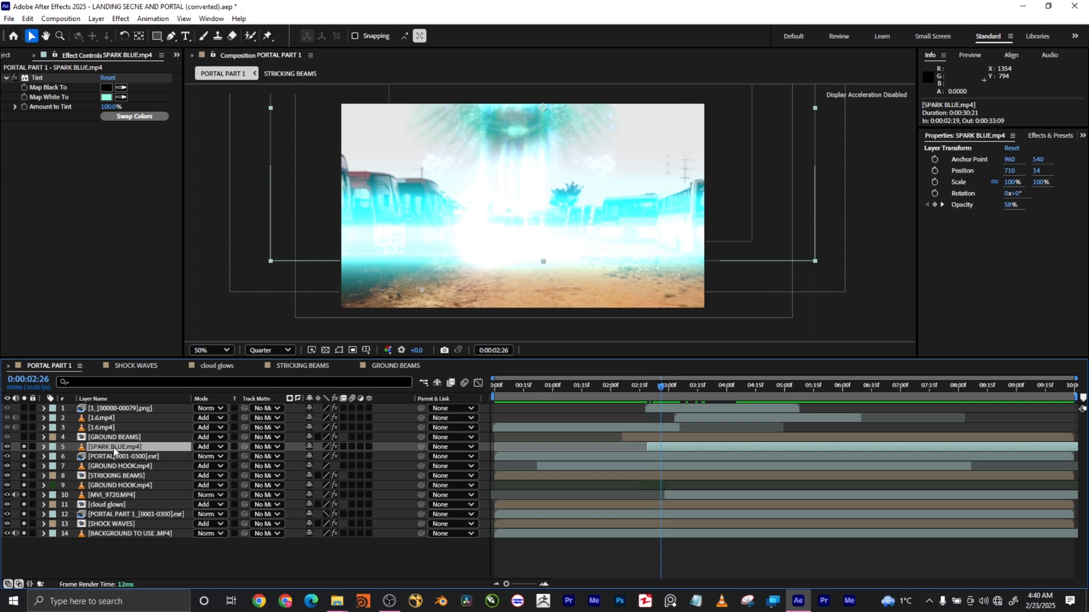
Show GROUND BEAMS' Deep Glow and Mesh Warp settings and scrub back to about 0:00:02:20.
click(137, 437)
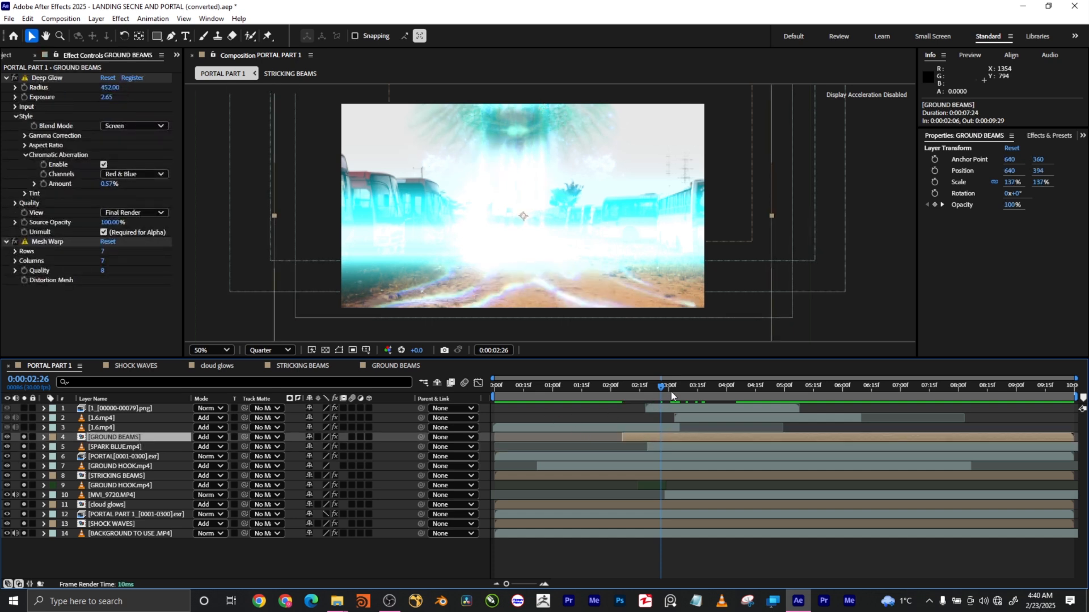
mouse_move(665, 385)
mouse_down()
mouse_move(622, 389)
mouse_move(712, 396)
mouse_move(630, 387)
mouse_move(692, 395)
mouse_move(635, 391)
mouse_move(676, 397)
mouse_move(649, 392)
mouse_up()
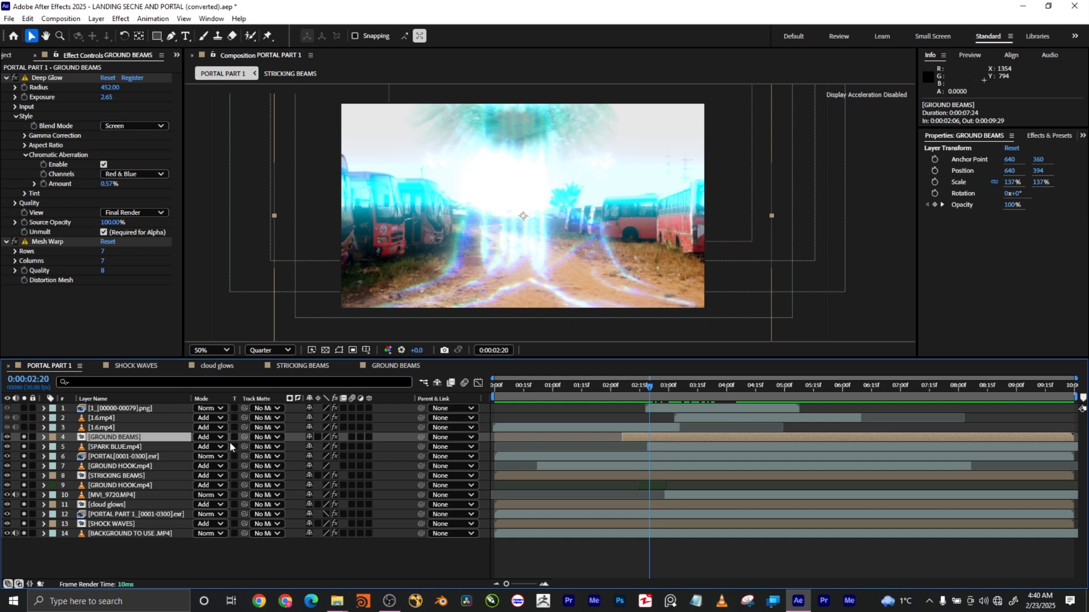
double_click(117, 437)
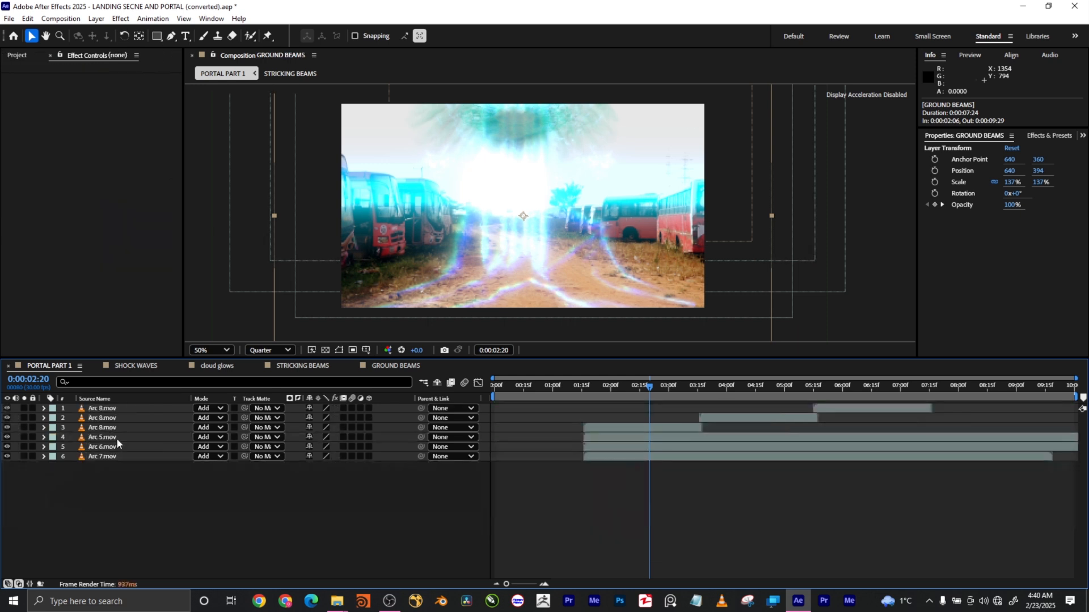
drag(618, 387, 761, 387)
click(39, 365)
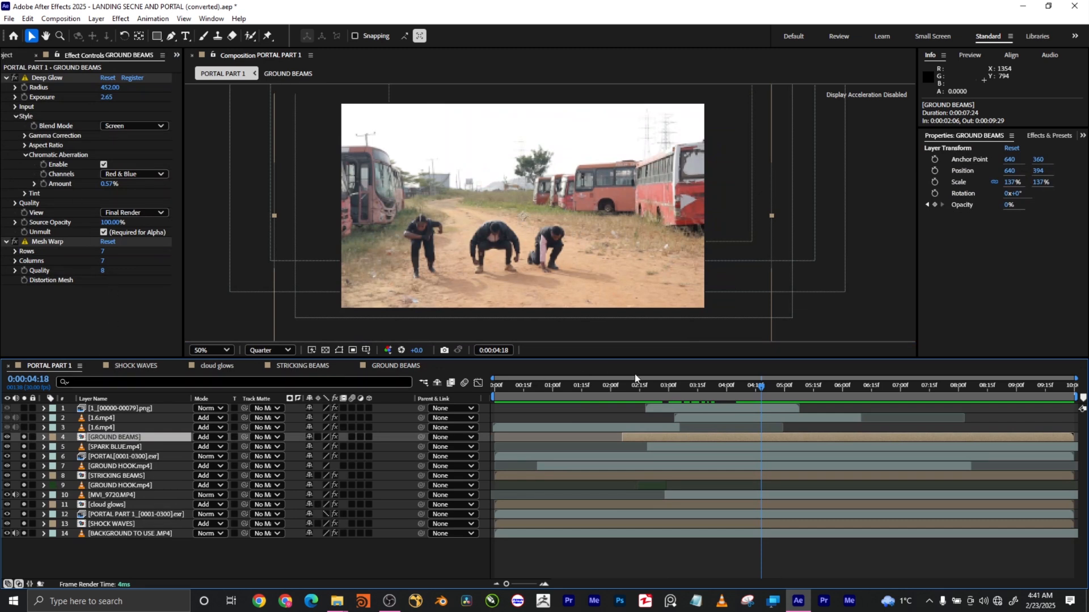
Toggle the beams' Mesh Warp off and back on, then expand Rows to display its distortion grid.
drag(663, 394, 647, 390)
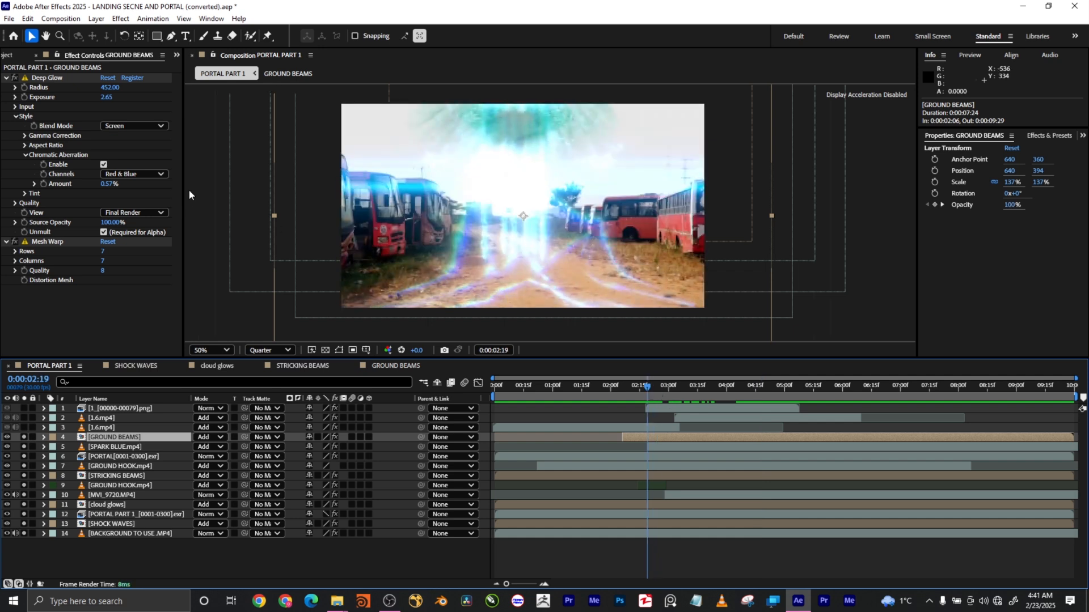
click(14, 241)
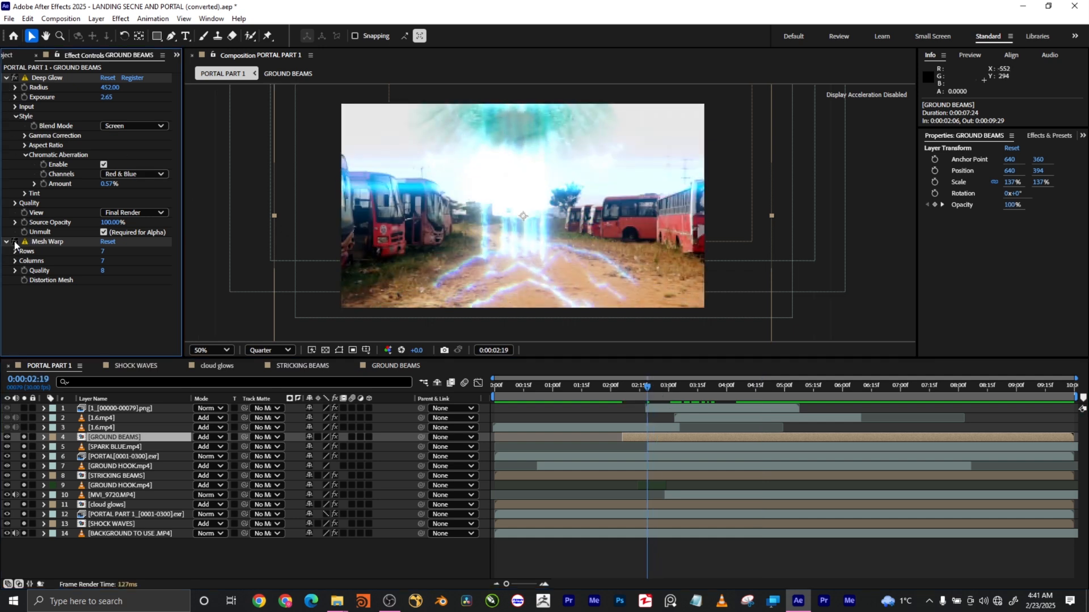
click(14, 242)
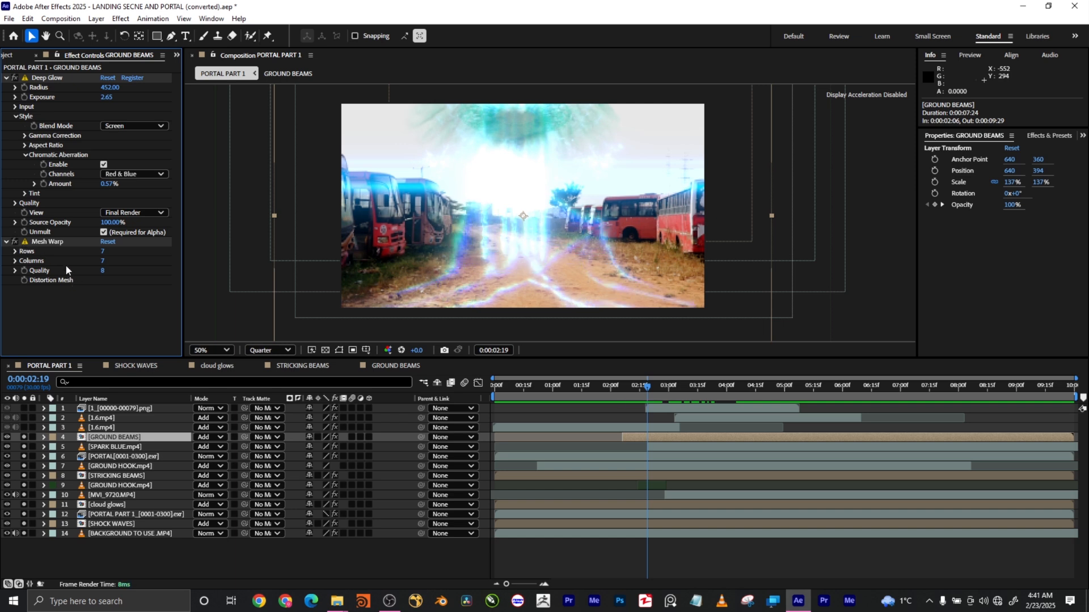
click(15, 252)
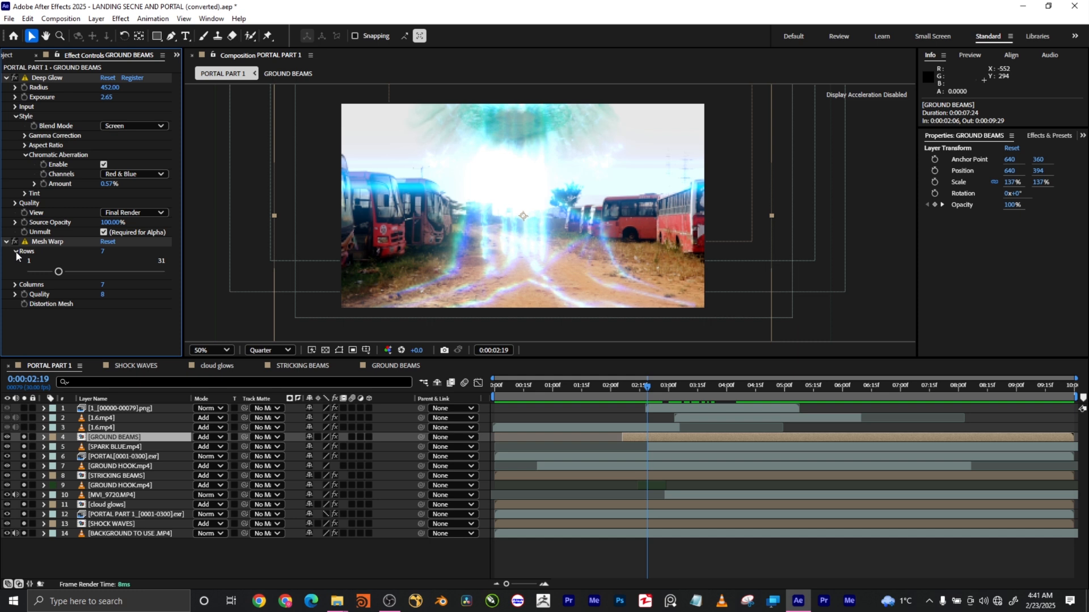
click(48, 244)
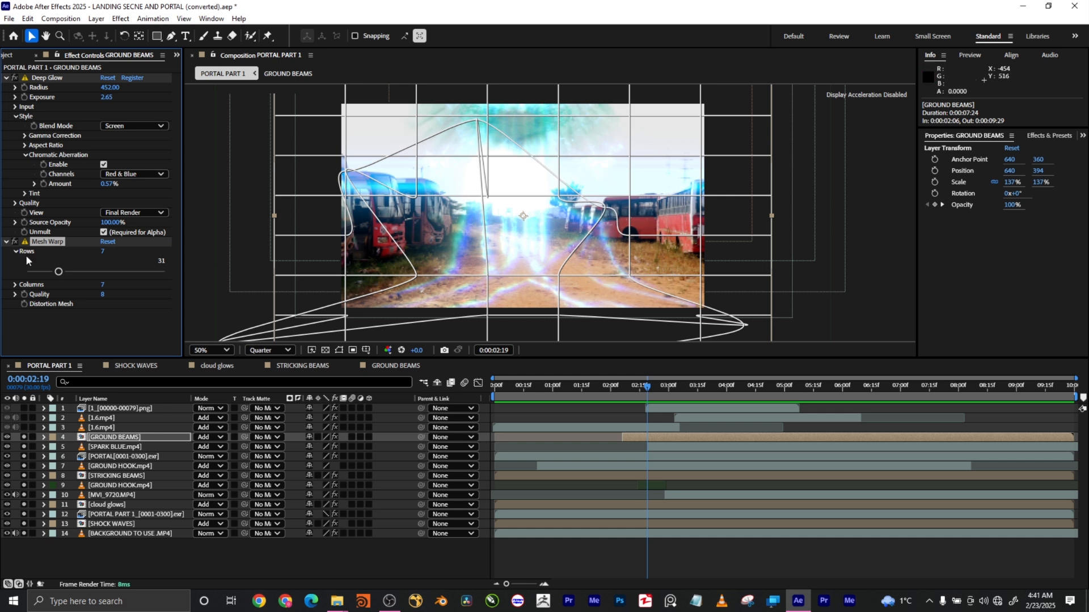
Collapse Mesh Warp, hide the grid, and select 1.6.mp4 at the crouching-people frame.
click(7, 244)
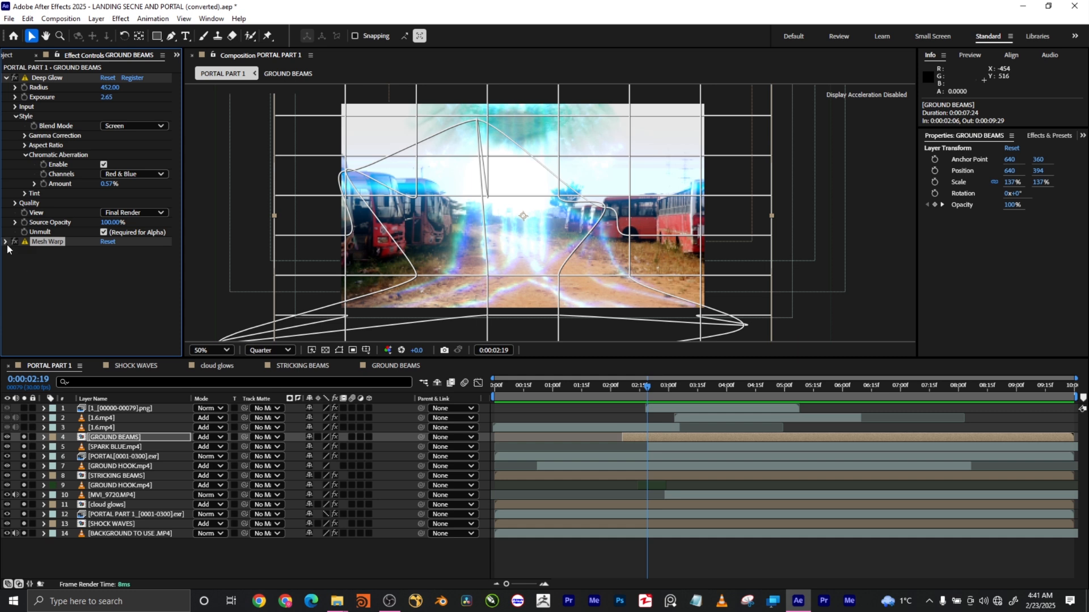
click(63, 273)
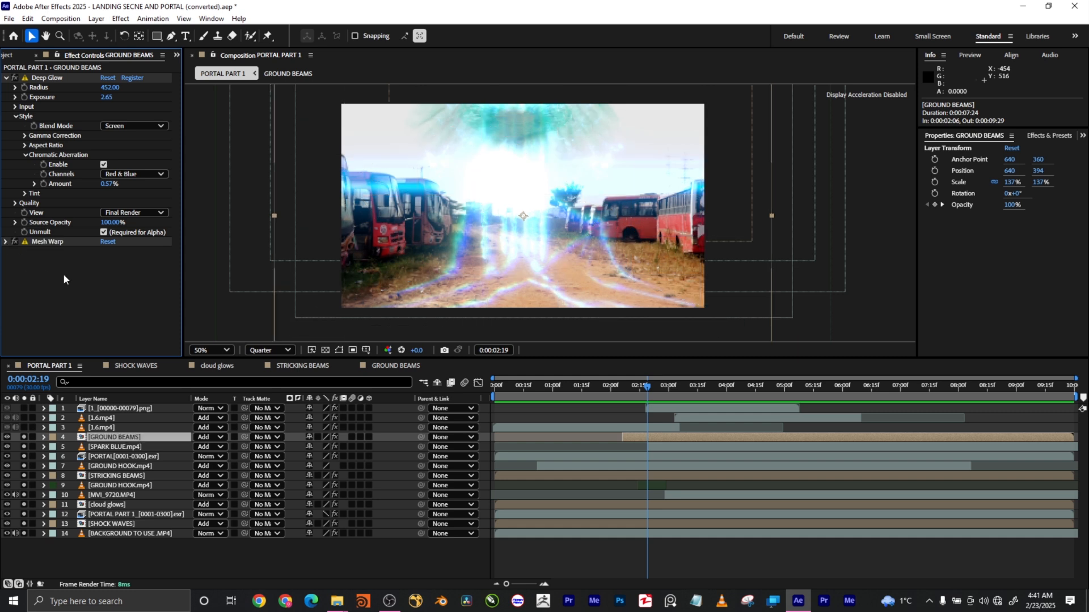
mouse_move(624, 390)
mouse_down()
mouse_move(686, 389)
mouse_move(614, 387)
mouse_move(708, 387)
mouse_move(634, 386)
mouse_up()
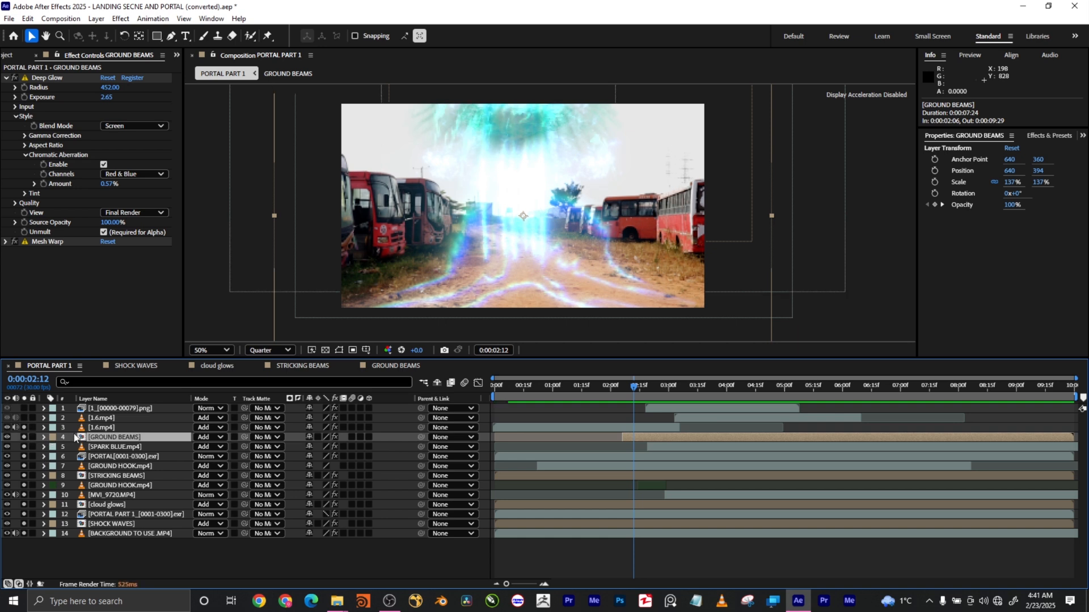
click(118, 429)
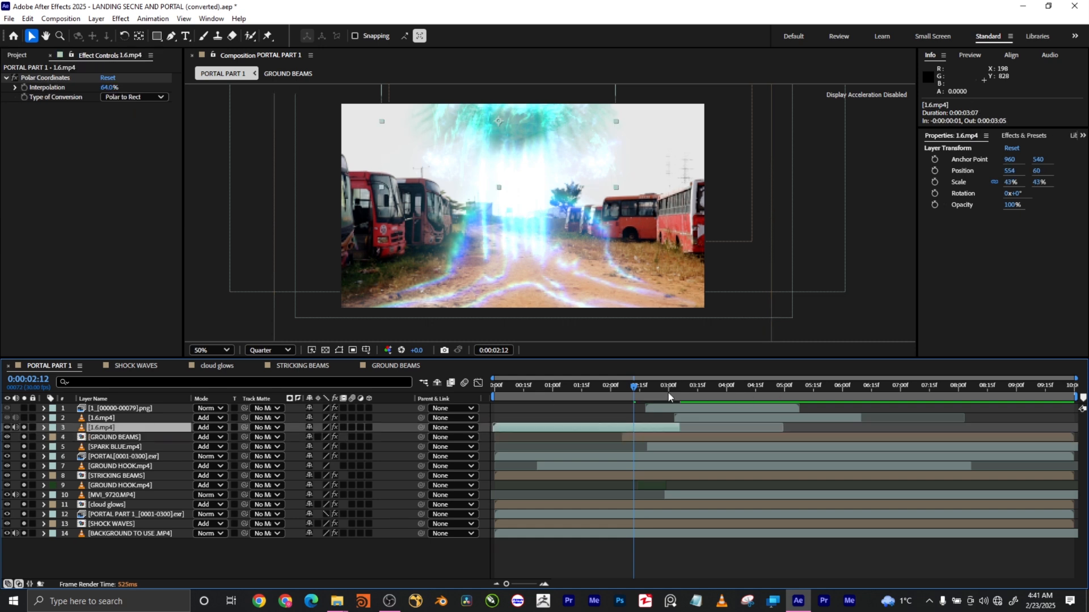
Hide layers 4–13 and play the composite from around 0:00:02:10.
mouse_move(640, 387)
mouse_down()
mouse_move(652, 386)
mouse_move(582, 386)
mouse_move(649, 387)
mouse_up()
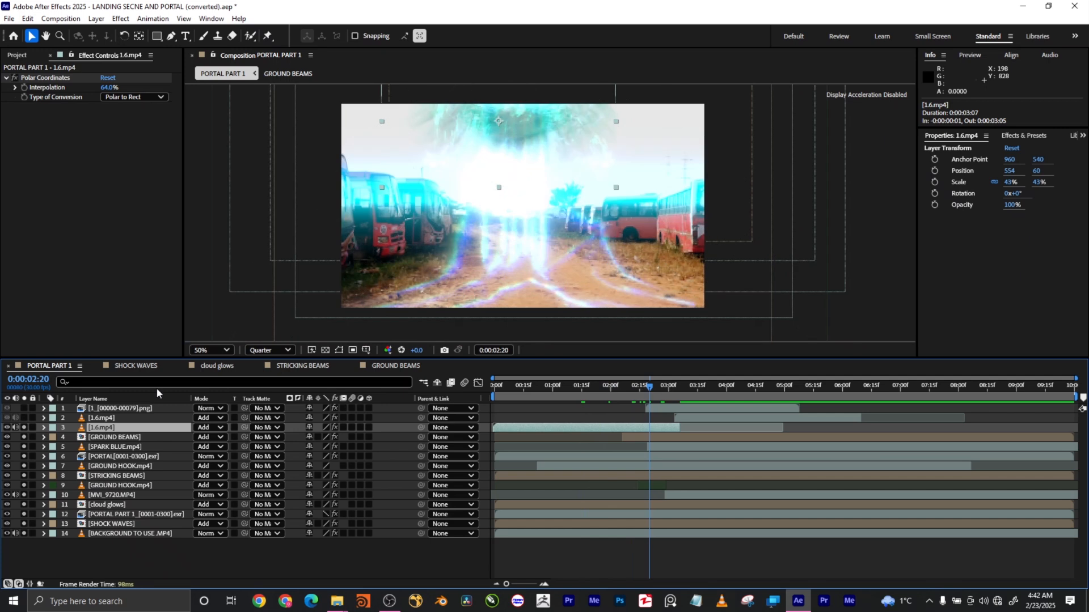
drag(7, 442, 5, 524)
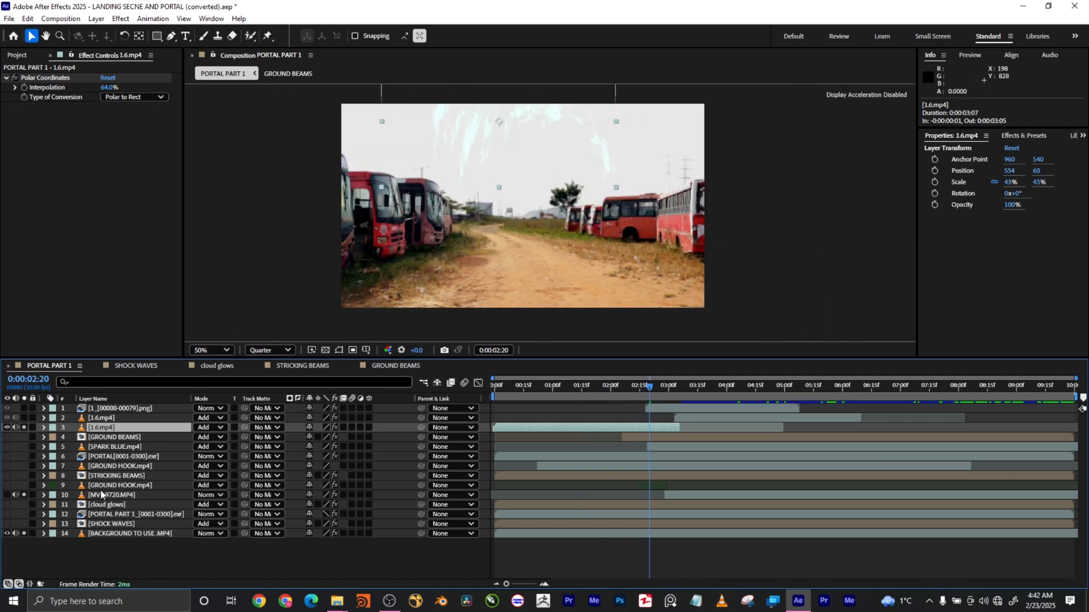
drag(614, 389, 630, 389)
key(space)
mouse_move(623, 391)
mouse_down()
mouse_move(495, 388)
mouse_move(633, 386)
mouse_move(498, 378)
mouse_move(613, 384)
mouse_up()
Show layers 11–13 again, solo layers 11–14, and scrub to the later portal frame.
drag(7, 524, 8, 443)
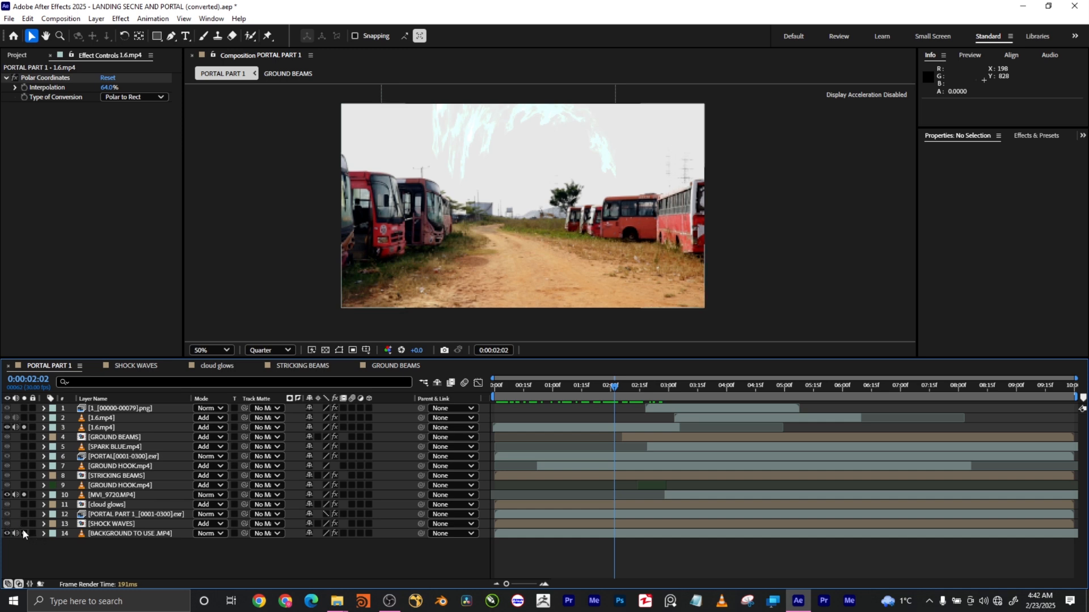
drag(24, 524, 24, 437)
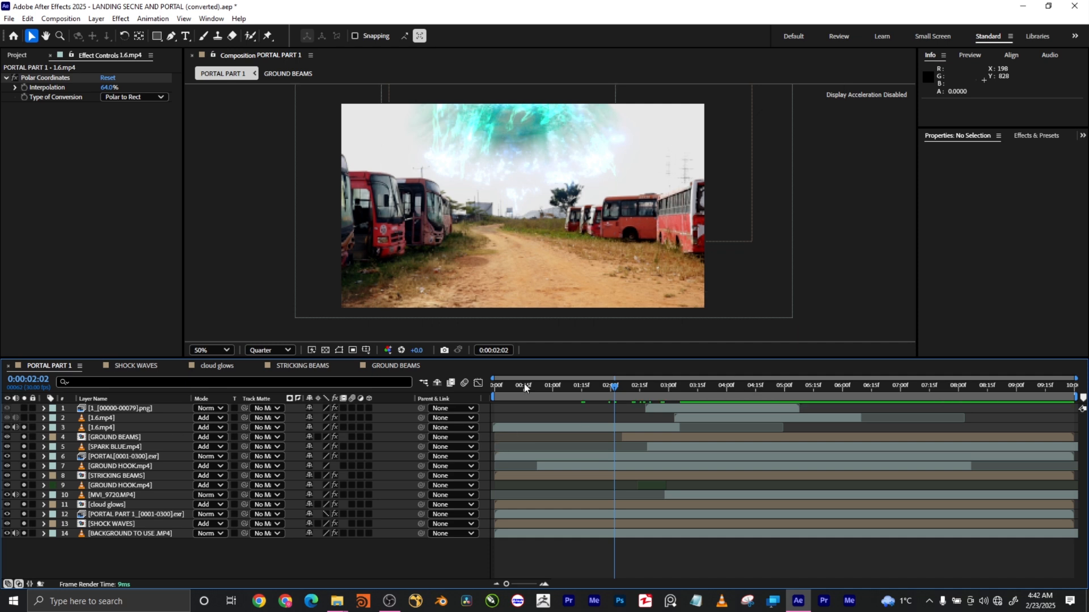
click(541, 386)
drag(535, 388, 609, 389)
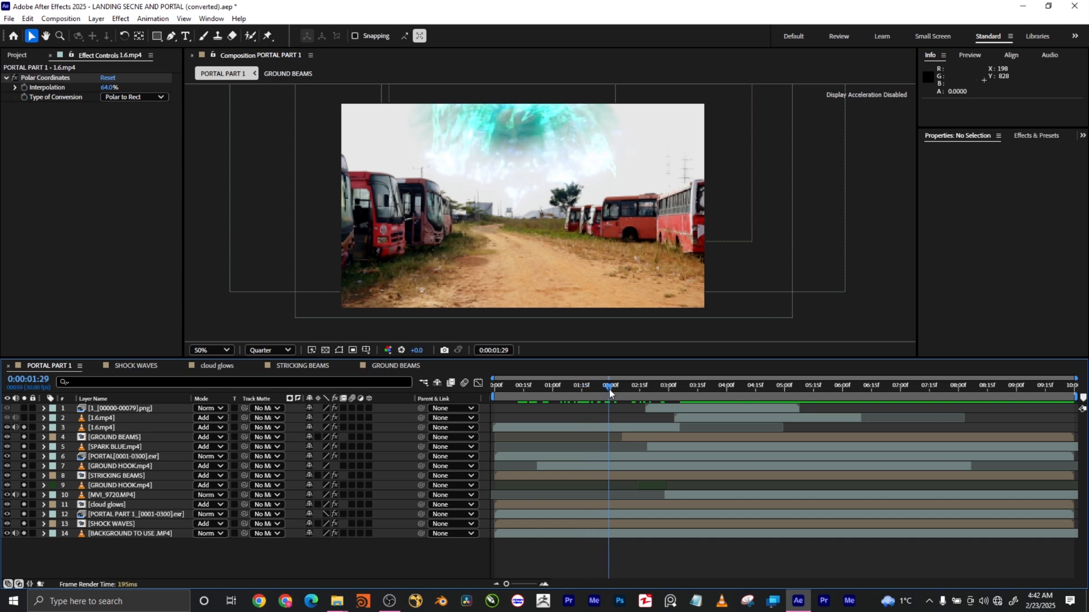
Toggle the lower 1.6.mp4 layer's visibility to compare the portal with and without it.
click(98, 418)
click(98, 427)
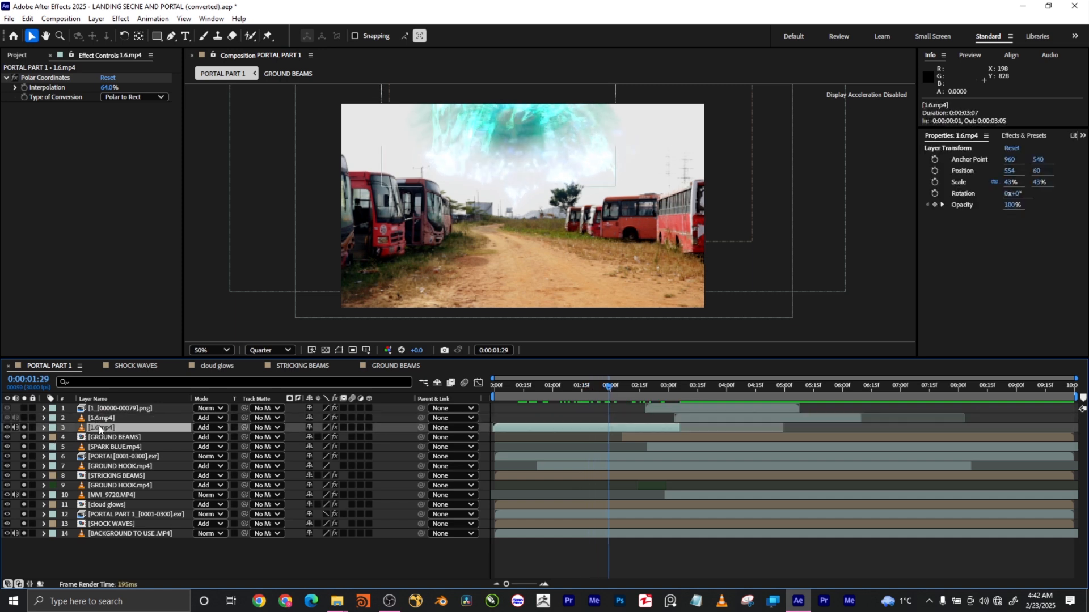
click(8, 429)
click(8, 428)
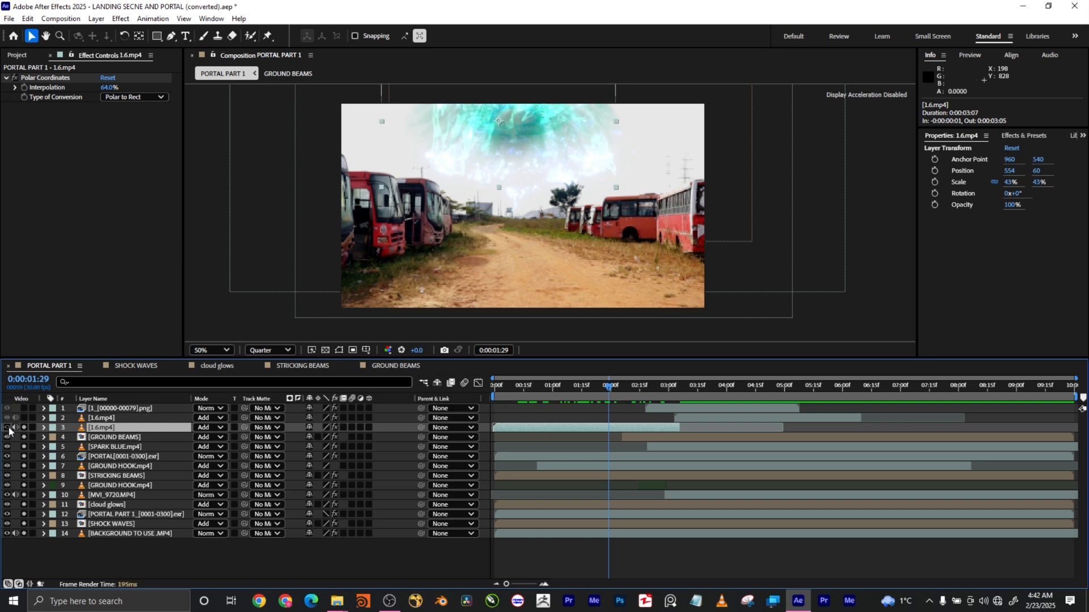
click(8, 429)
click(8, 428)
drag(614, 394, 679, 395)
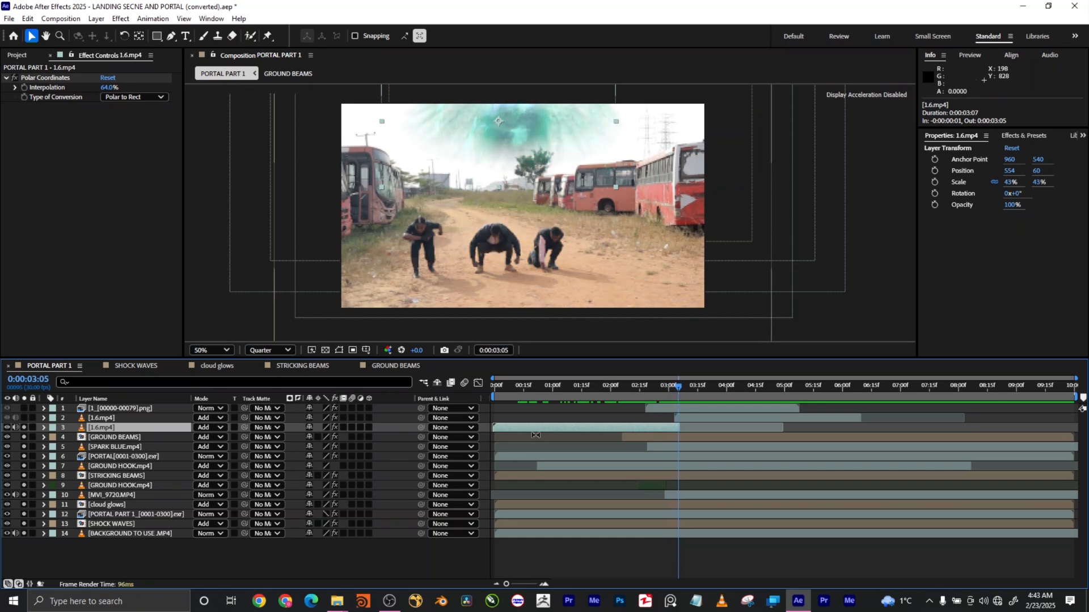
Select the upper 1.6.mp4 layer, return to the portal-beam frame, and pick the dust burst sequence.
click(126, 418)
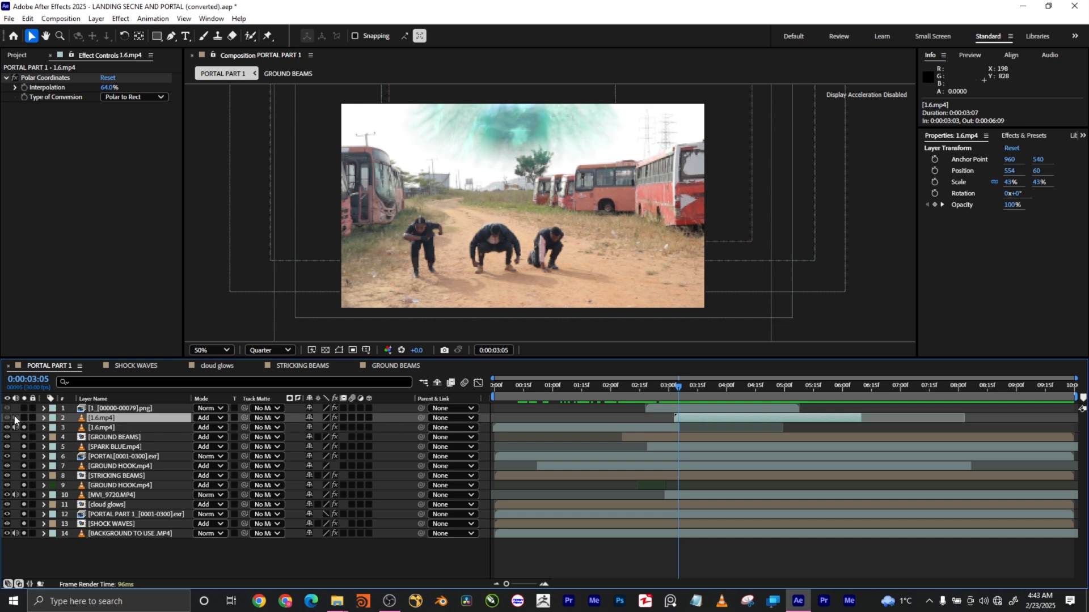
drag(626, 392, 706, 398)
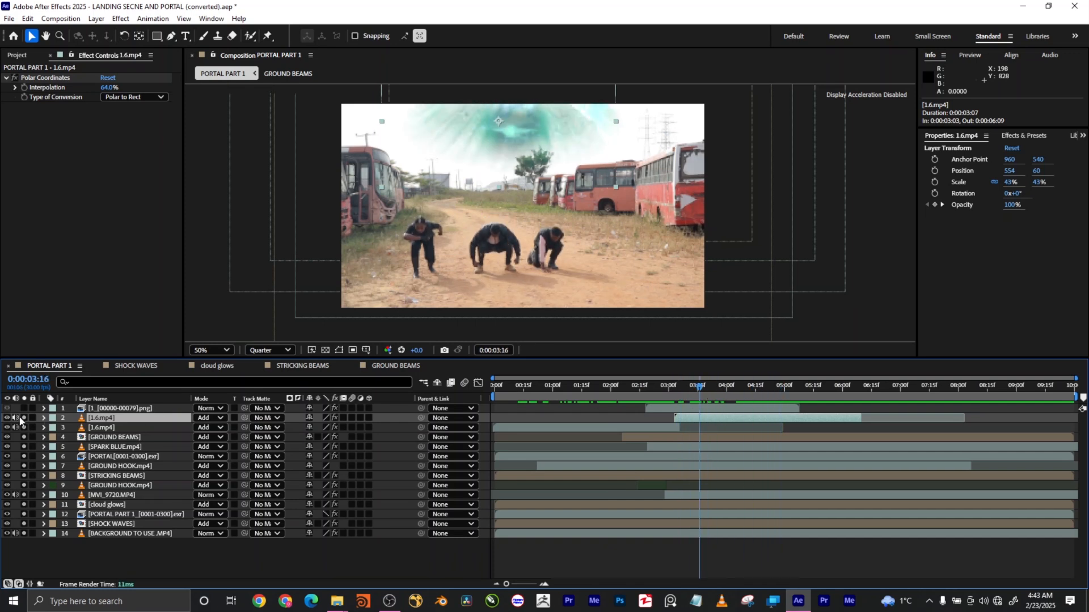
click(125, 411)
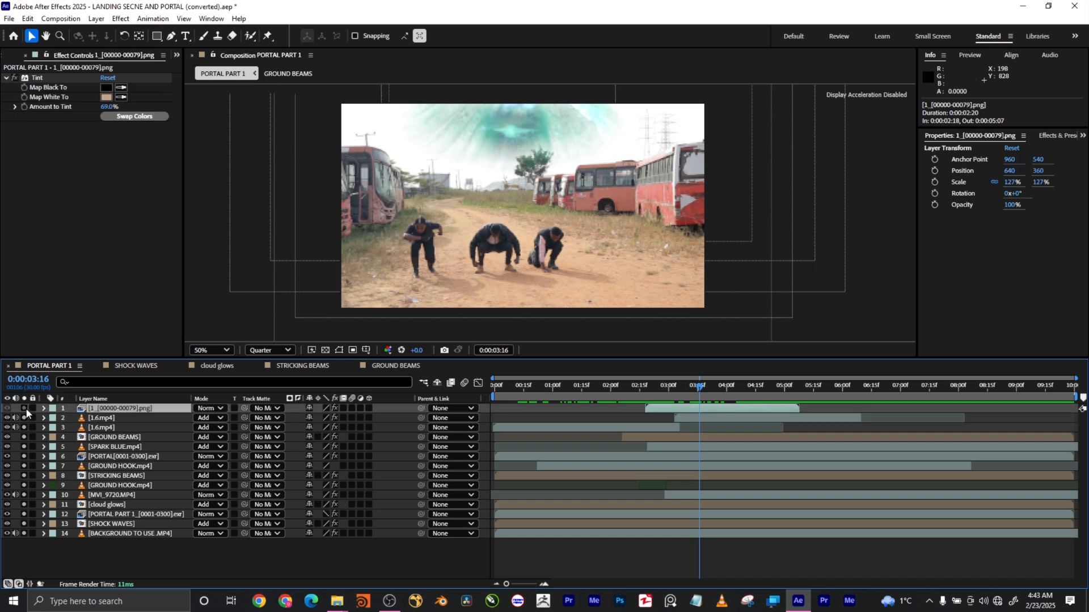
click(24, 408)
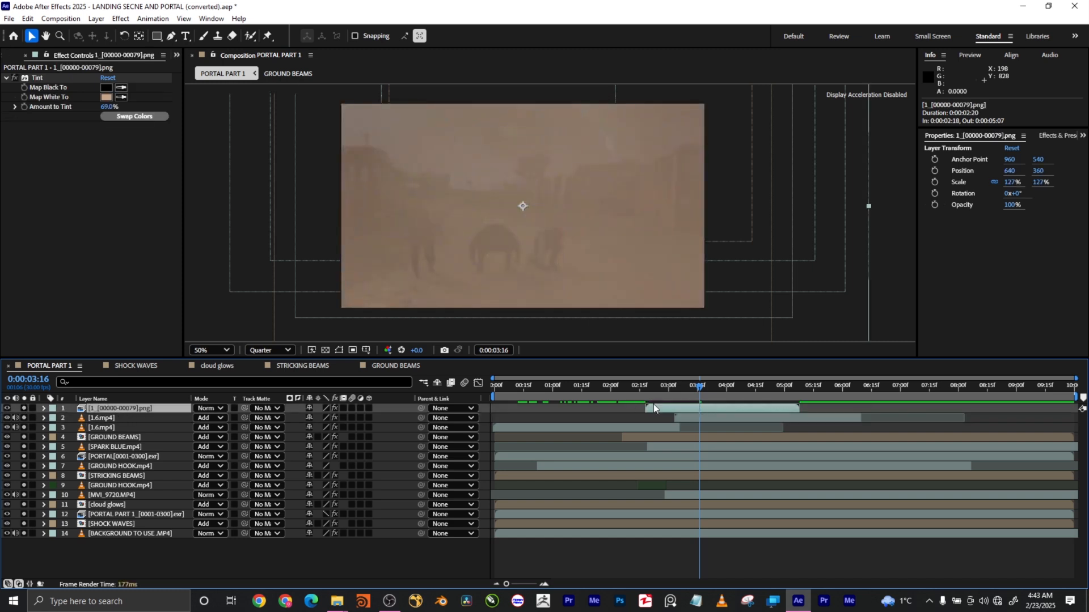
mouse_move(626, 389)
mouse_down()
mouse_move(531, 389)
mouse_move(652, 393)
mouse_move(624, 393)
mouse_up()
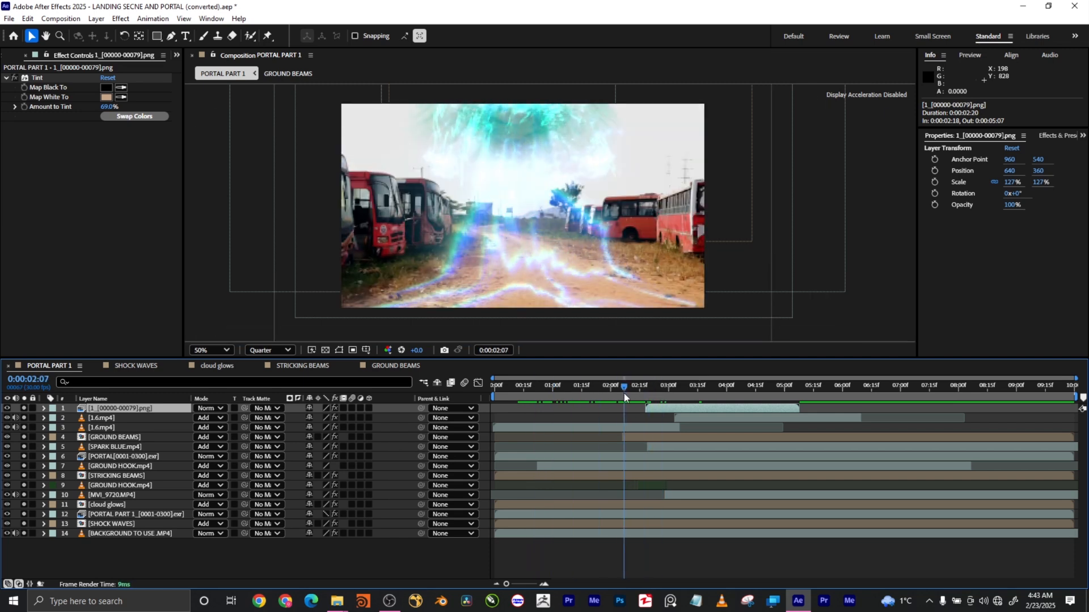
drag(623, 393, 829, 392)
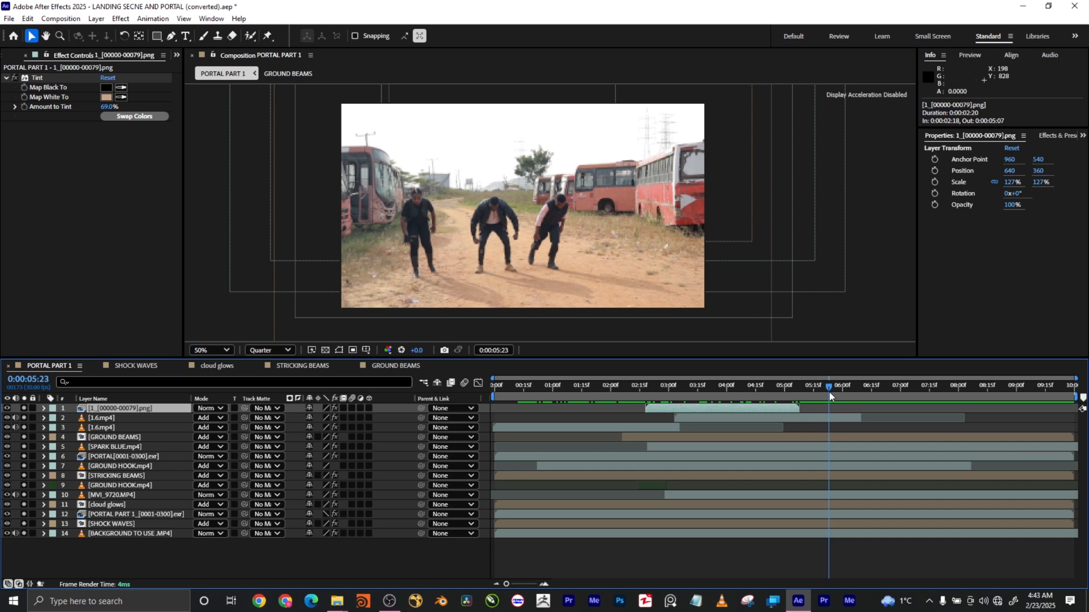
click(667, 388)
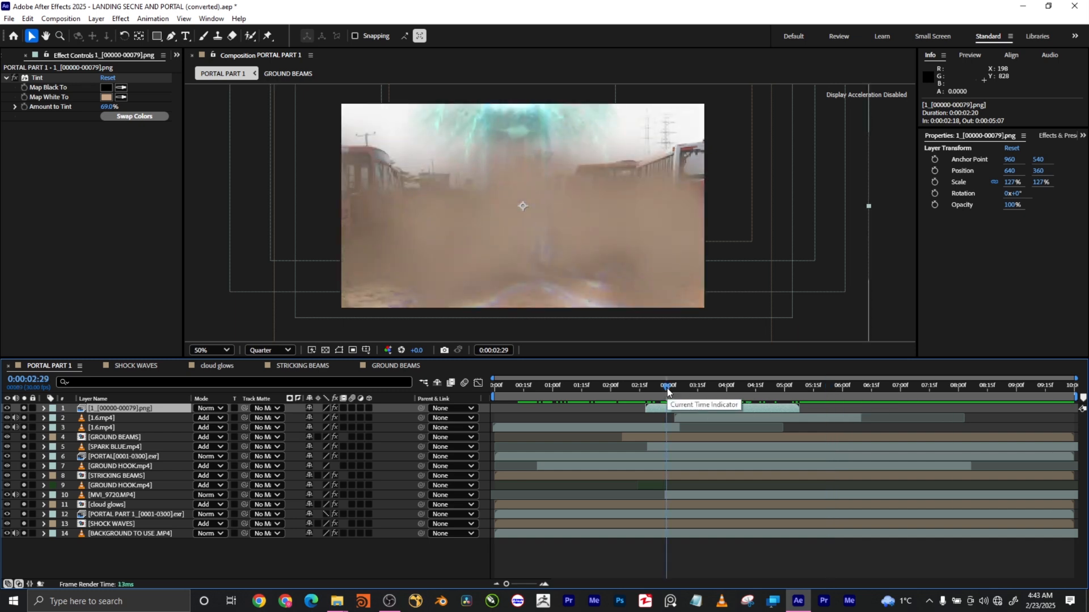
drag(667, 391, 917, 403)
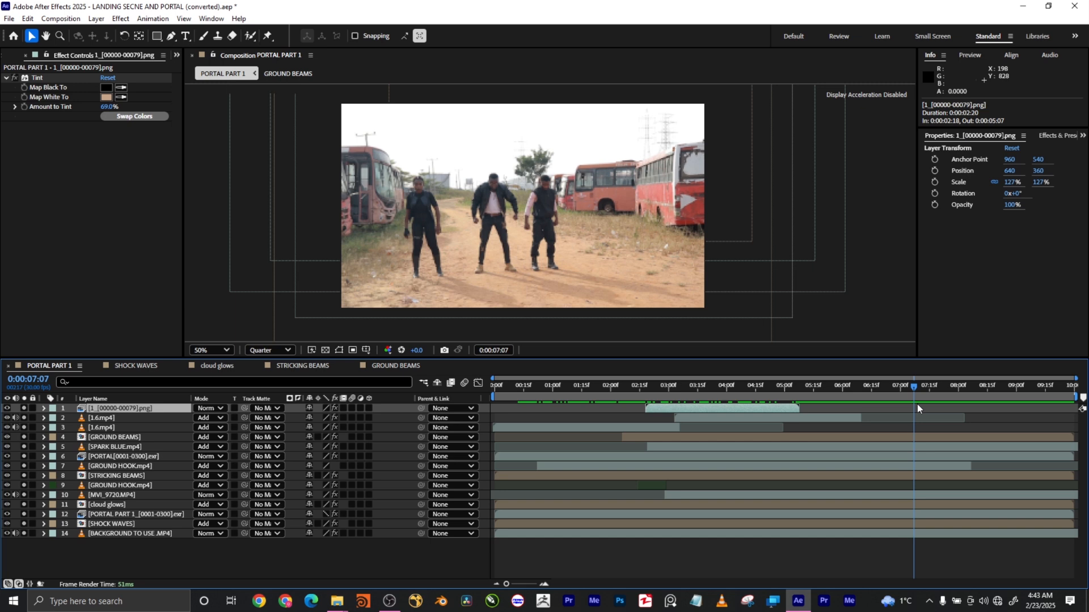